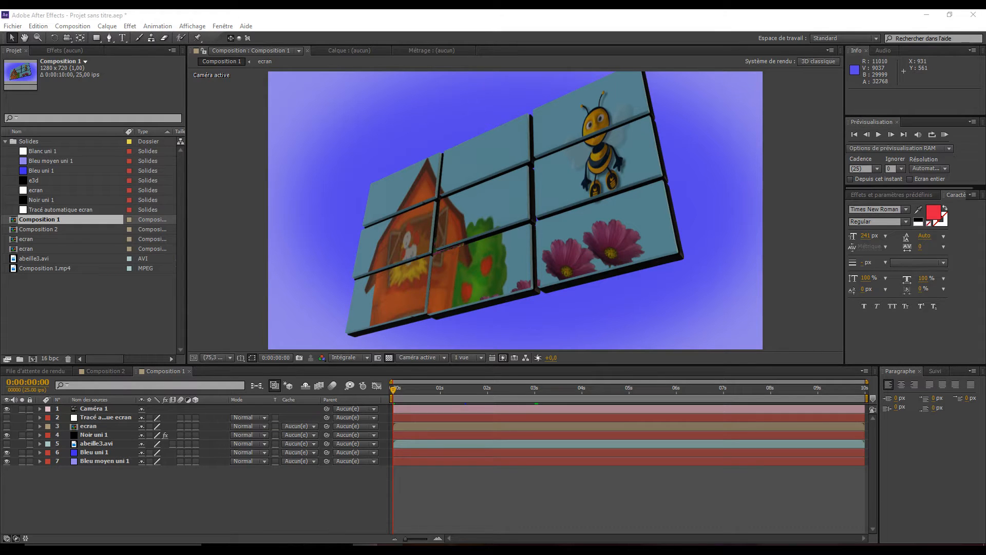
# - Play the rendered animation of the nine-panel screen wall, pause it near the end and close the player
pyautogui.click(375, 514)
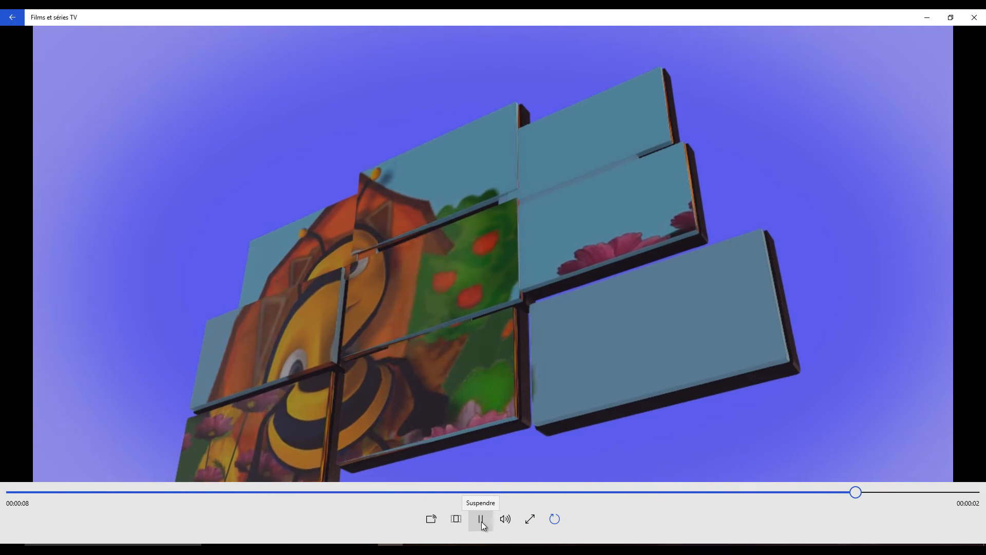
pyautogui.click(482, 524)
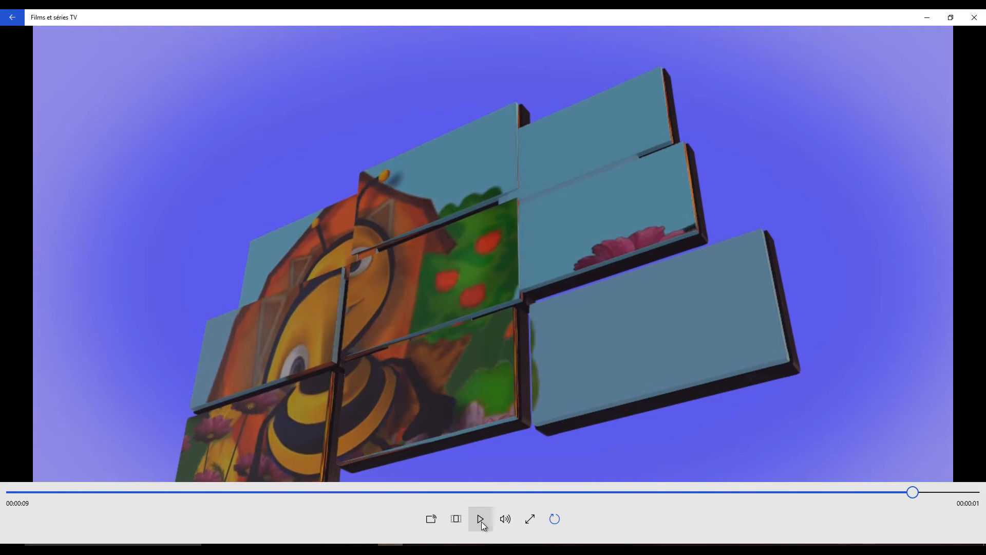
pyautogui.click(975, 19)
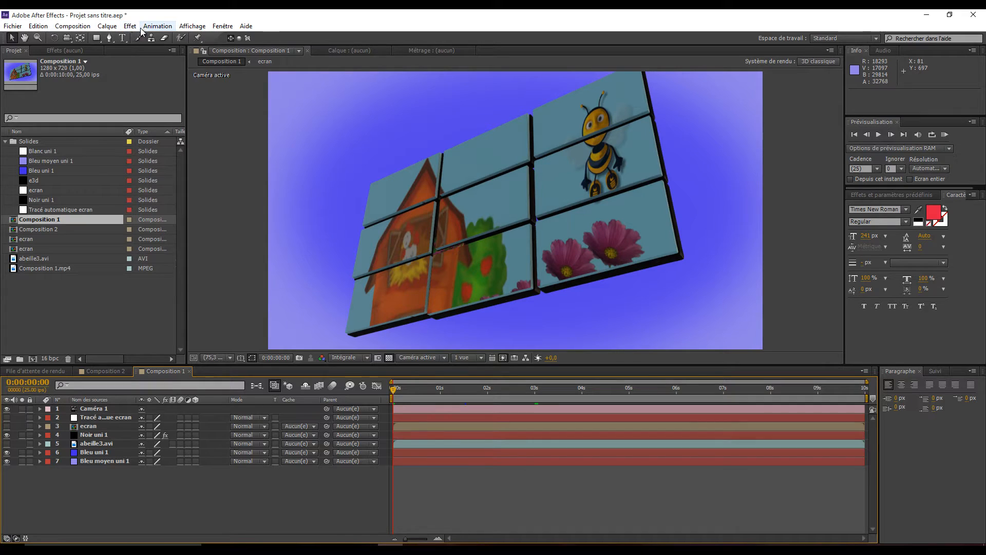
# - Close the Composition 1 timeline and add a white solid named ecran above the e3d layer in Composition 2
pyautogui.click(189, 371)
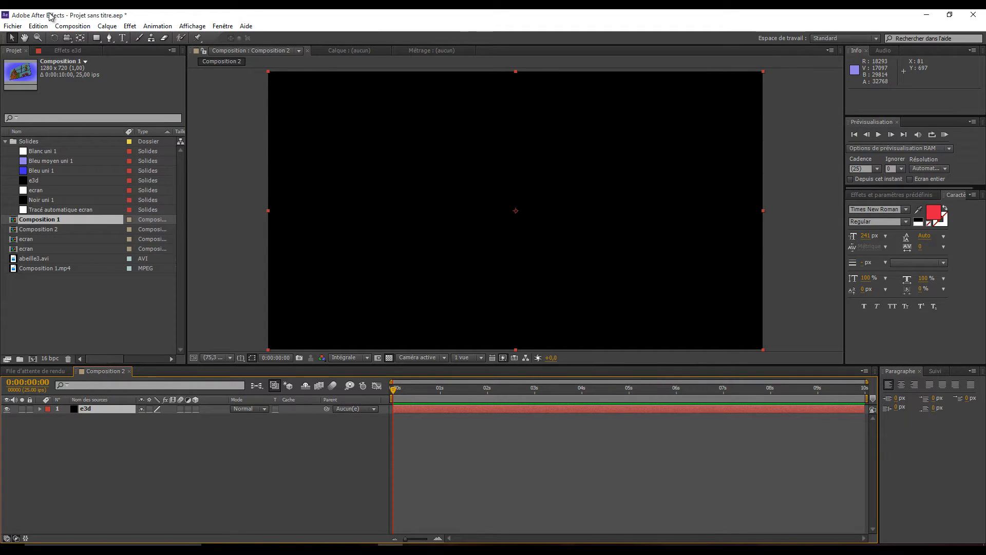
pyautogui.click(72, 27)
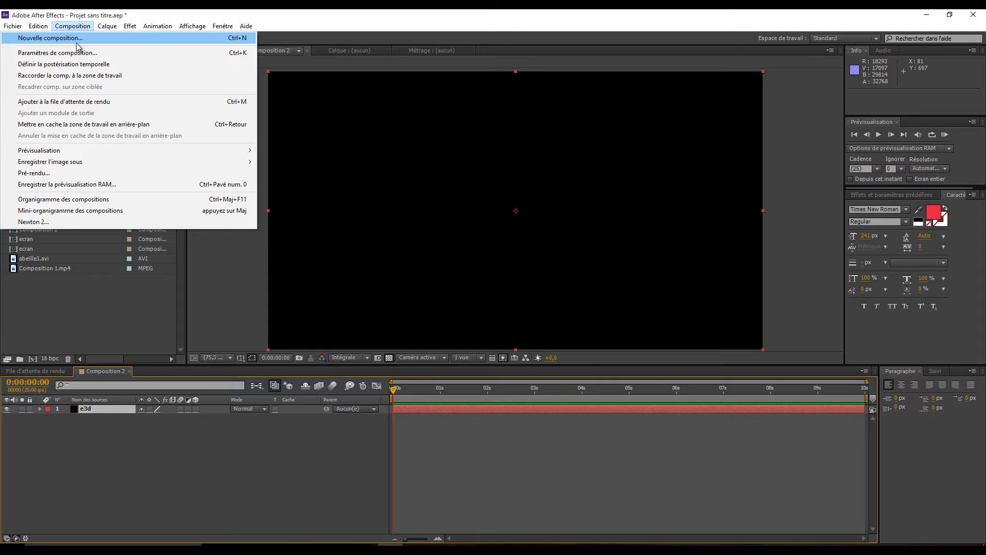
pyautogui.click(177, 464)
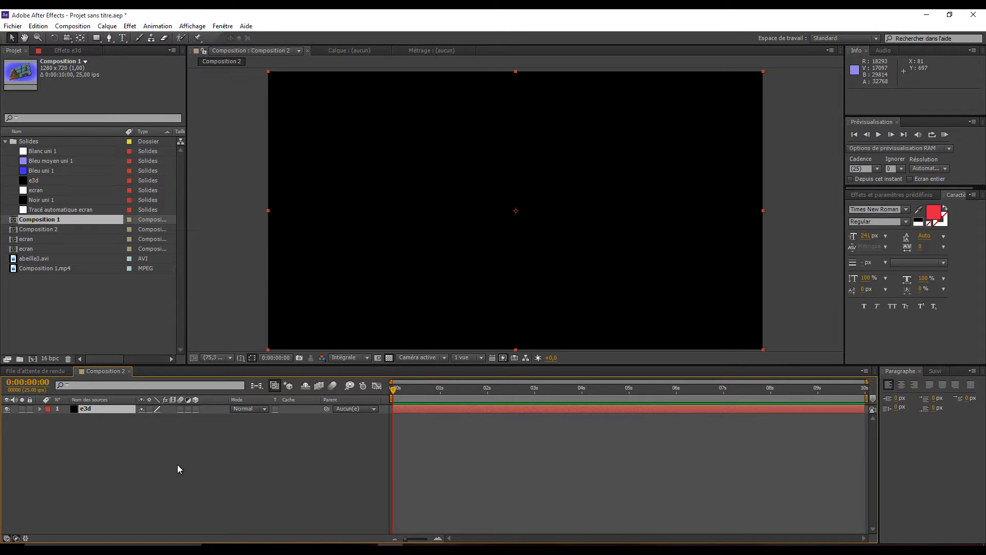
pyautogui.click(99, 424)
pyautogui.click(86, 408)
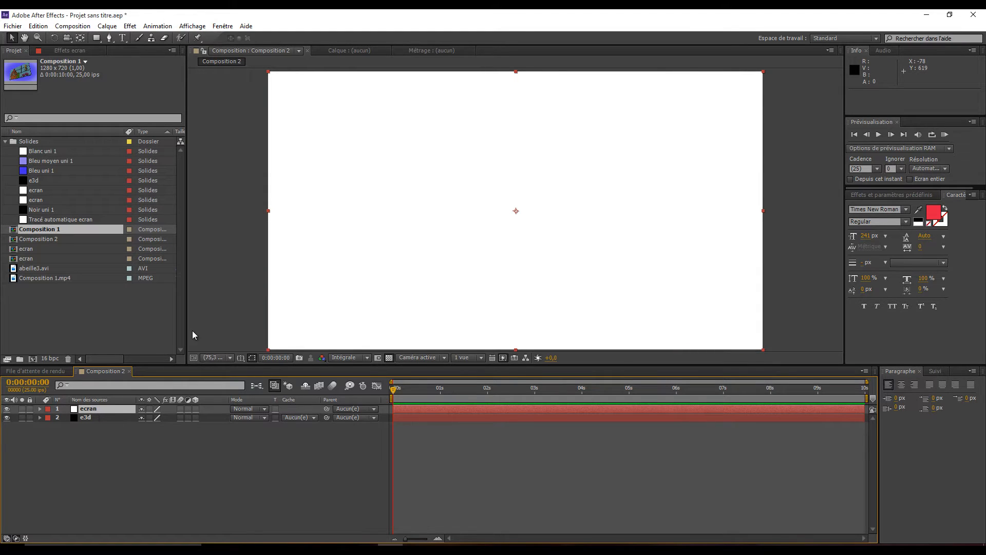
# - Slice the ecran layer with the rd_Slicer script into 3 rows and 3 columns, with margin 12 and roundness 0
pyautogui.click(223, 27)
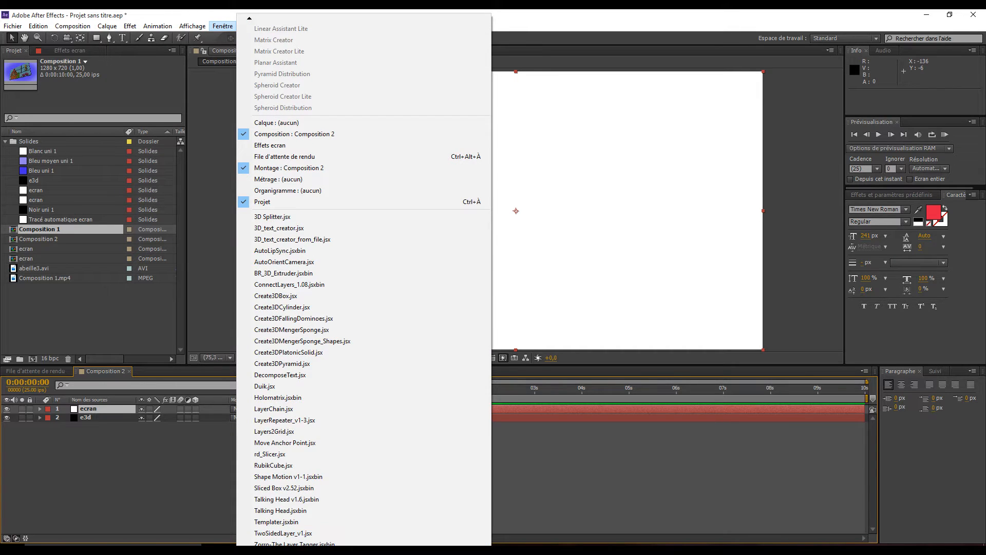
pyautogui.click(261, 455)
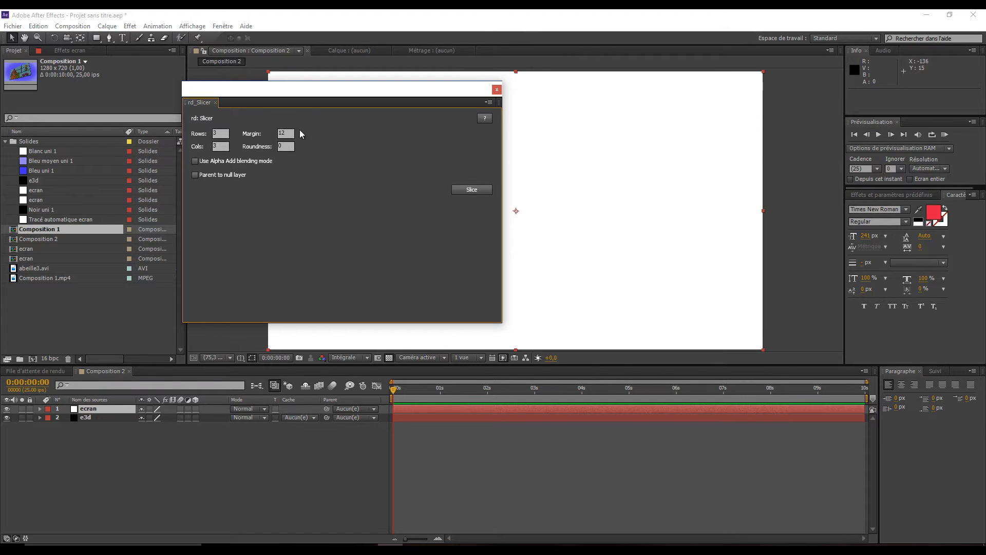
pyautogui.click(467, 189)
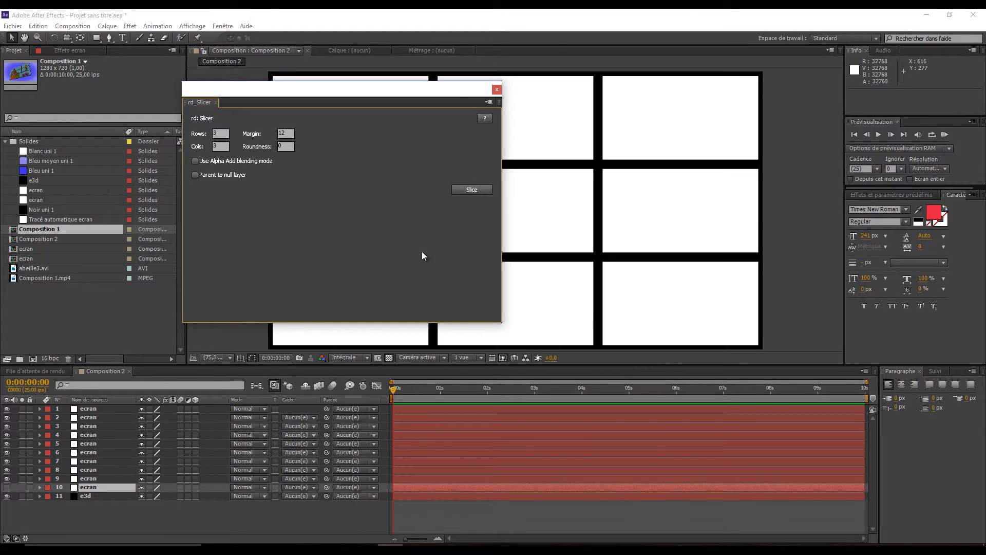
pyautogui.click(496, 89)
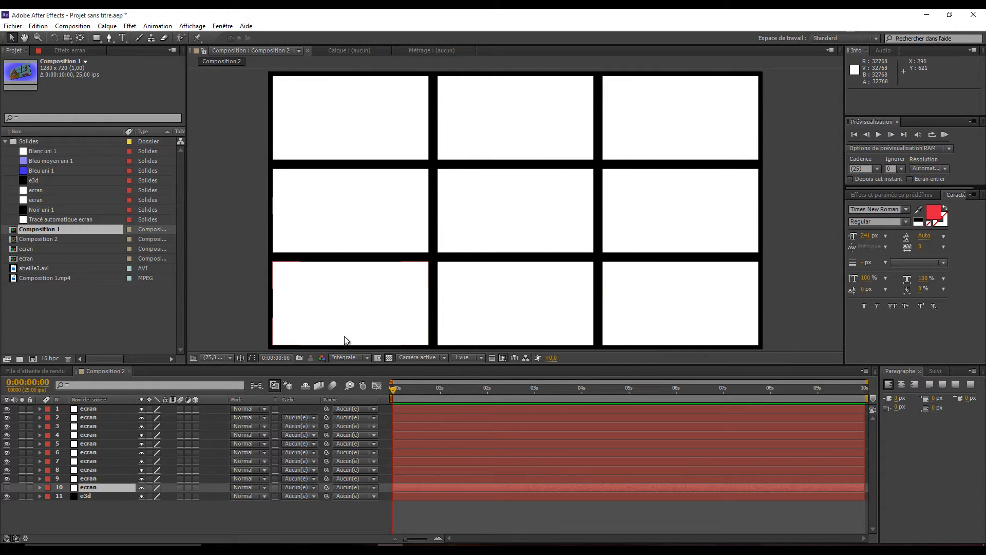
# - Precompose all the sliced ecran layers as Ecran and auto-trace its luminance in the current frame onto a new layer
pyautogui.keyDown('shift'); pyautogui.click(94, 409); pyautogui.keyUp('shift')
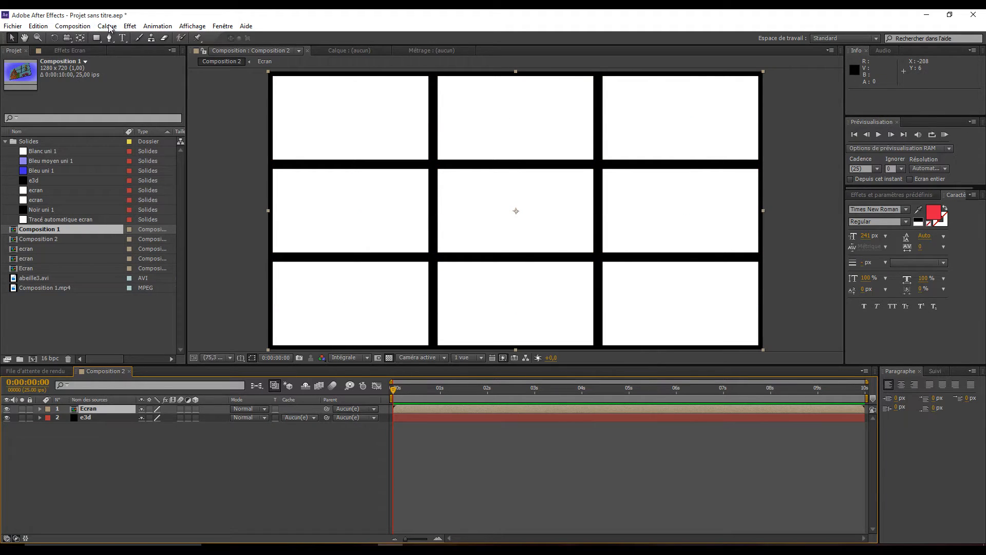
pyautogui.click(107, 26)
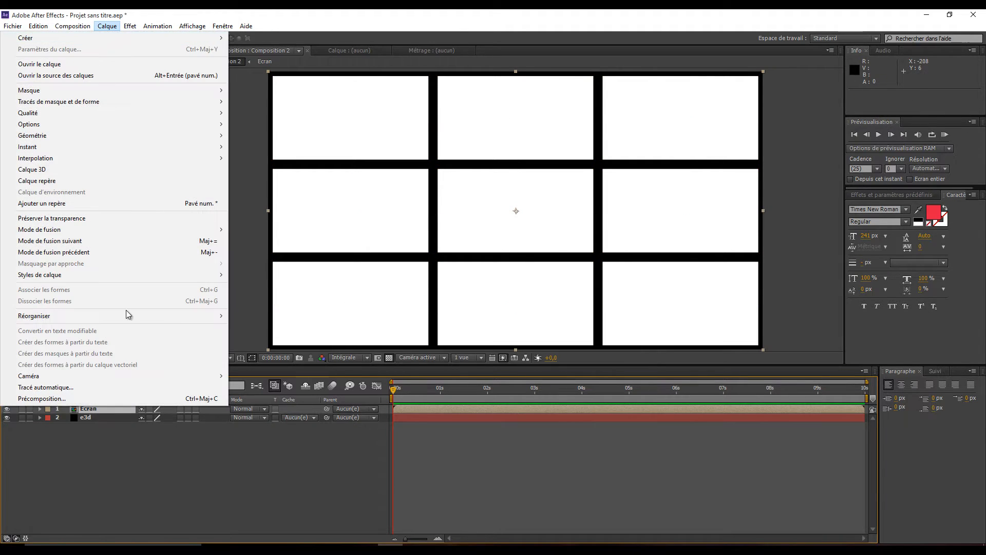
pyautogui.click(55, 389)
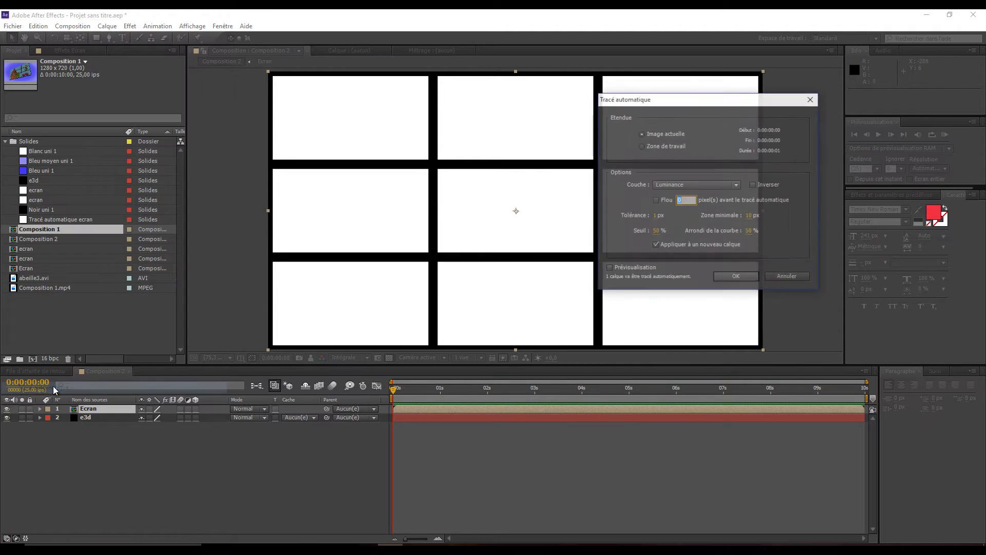
pyautogui.click(737, 280)
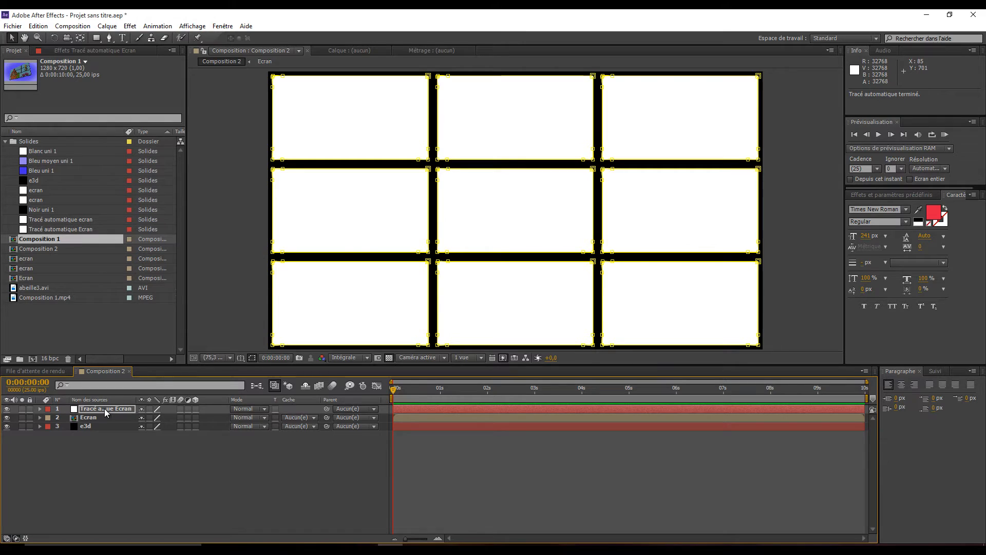
# - Hide the Ecran precomposition and apply the Video Copilot Element effect to the e3d layer
pyautogui.click(7, 417)
pyautogui.click(95, 426)
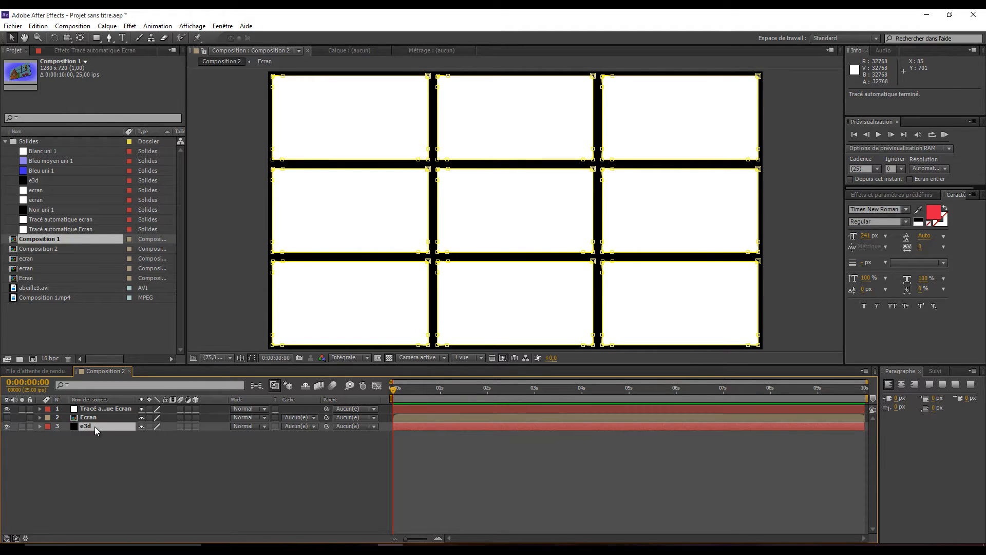
pyautogui.click(130, 27)
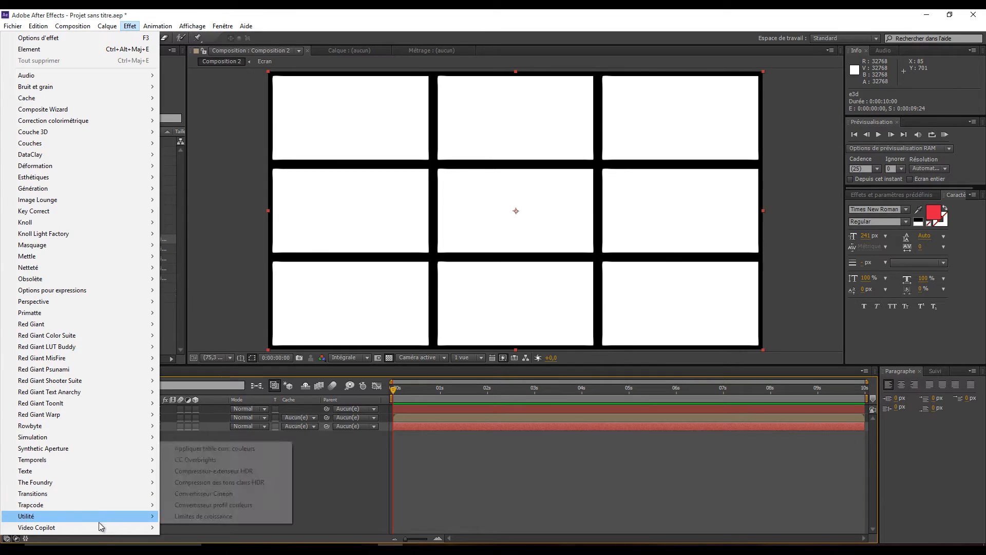
pyautogui.moveTo(106, 527)
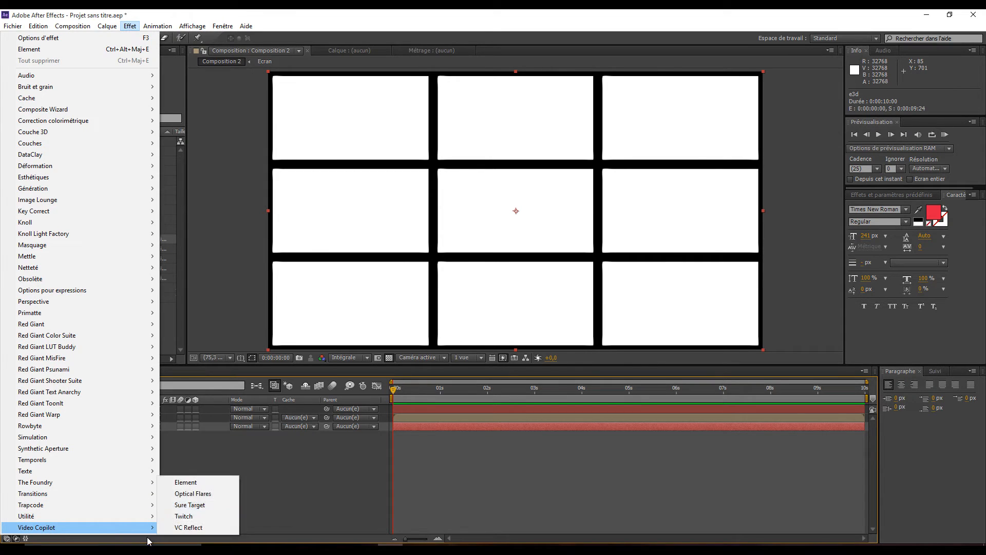
pyautogui.click(186, 482)
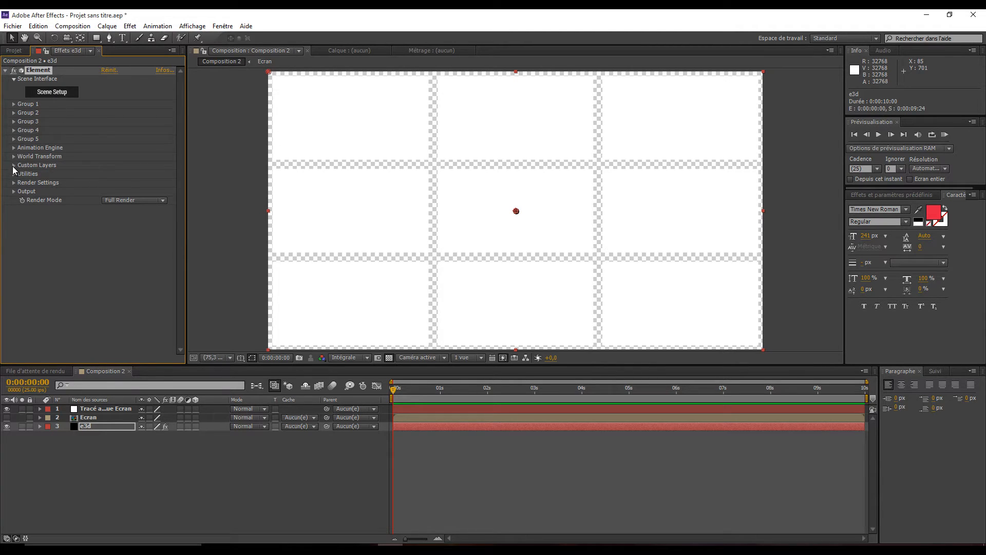
# - Assign the Tracé automatique Ecran layer as Path Layer 1 in Element's custom text and masks
pyautogui.click(14, 165)
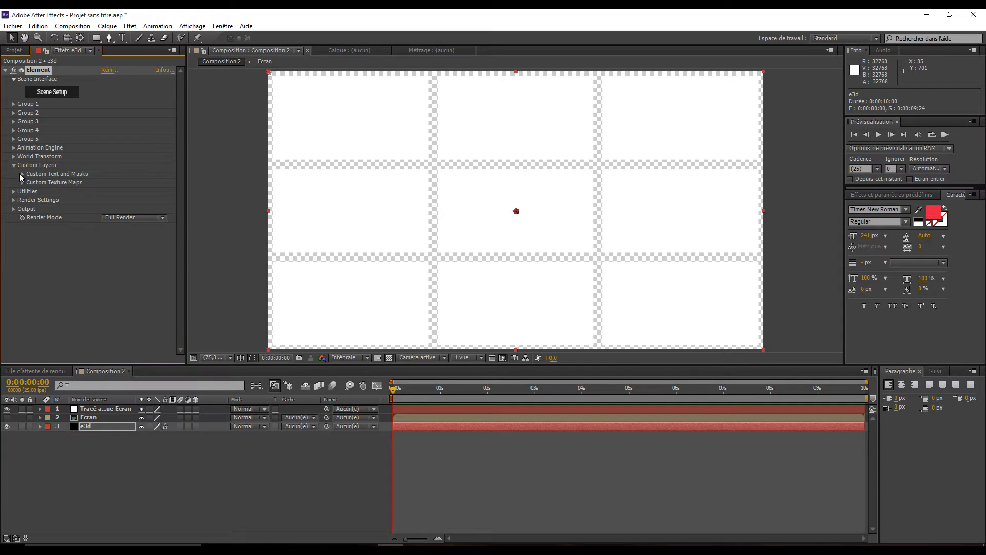
pyautogui.click(23, 174)
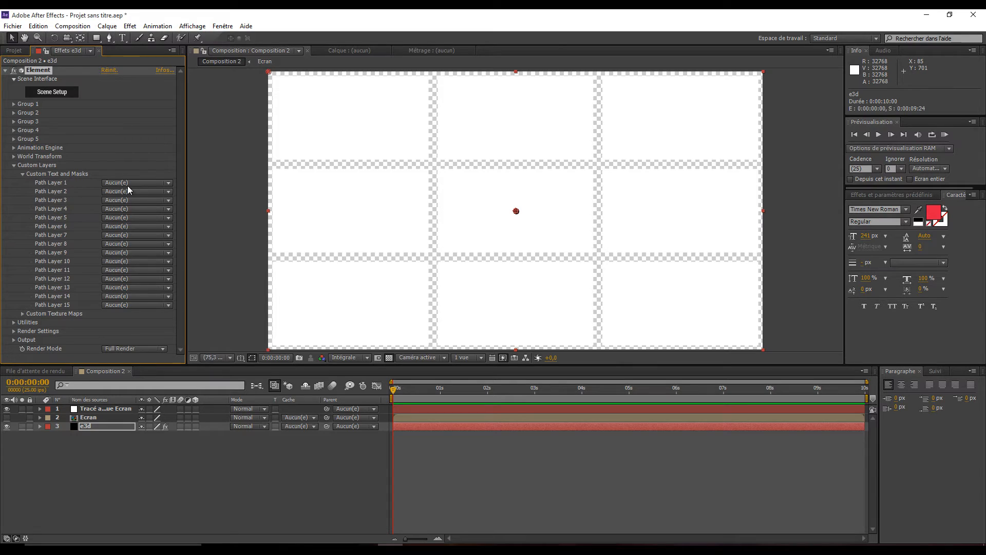
pyautogui.click(168, 182)
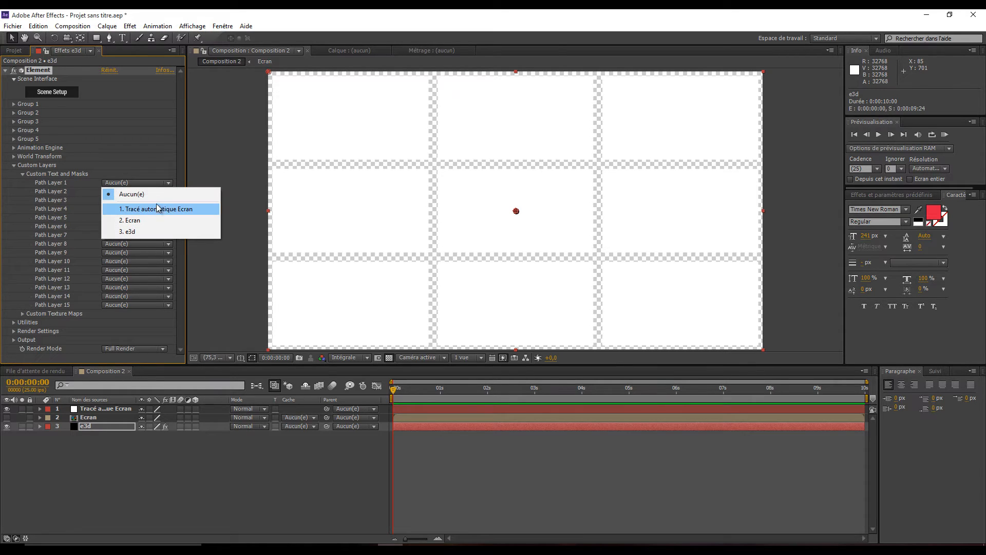
pyautogui.click(156, 208)
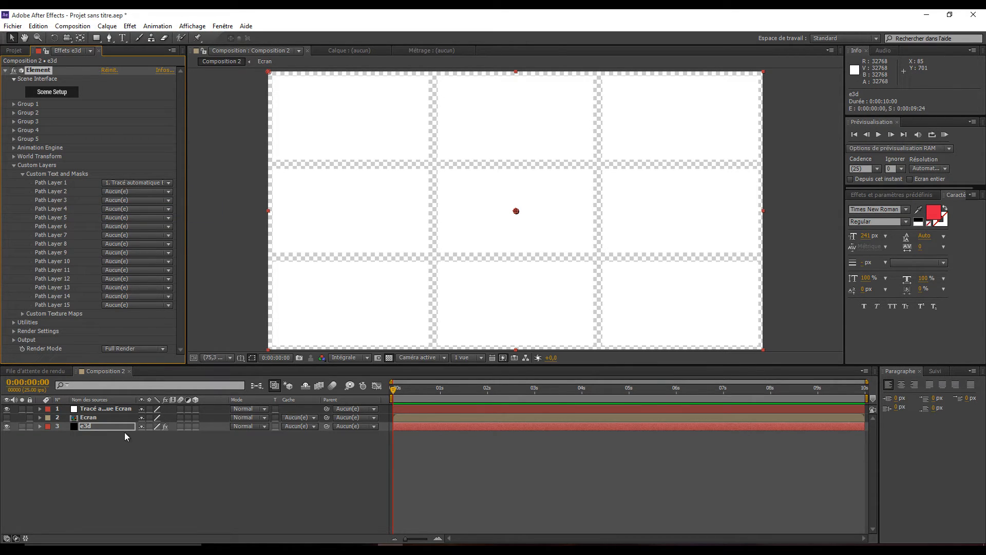
# - Extrude the traced panel outlines into a 3D model in Element's Scene Setup and inspect it from several angles
pyautogui.click(52, 92)
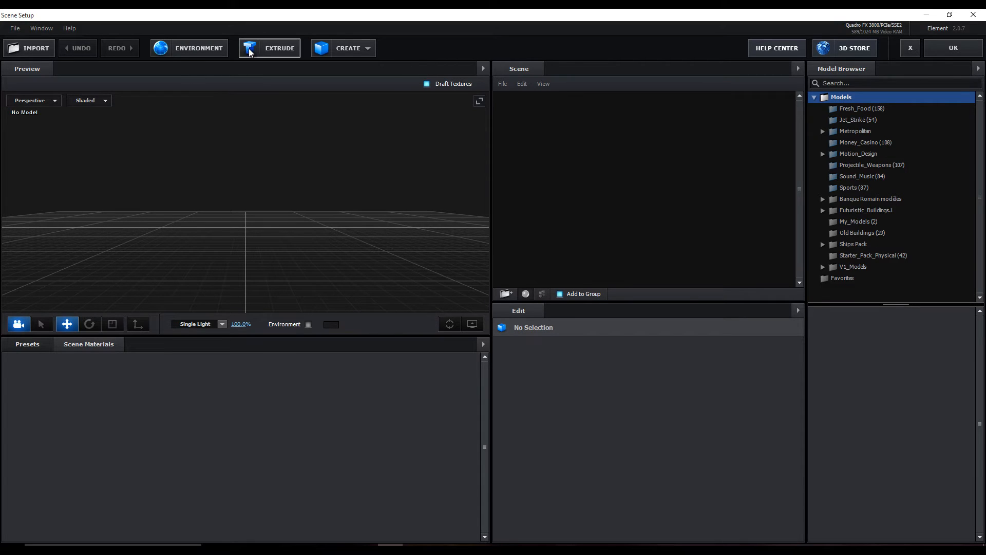
pyautogui.click(278, 48)
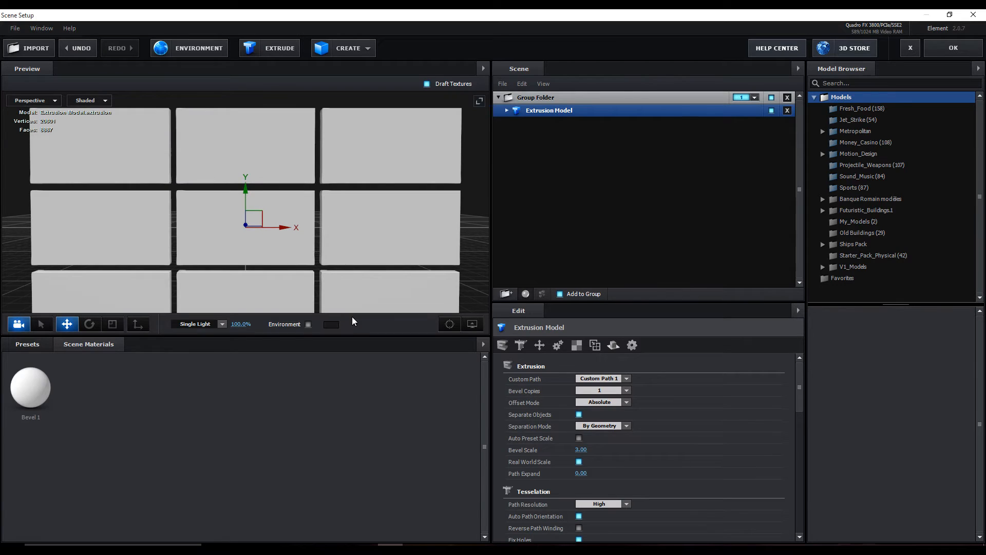
pyautogui.moveTo(379, 293); pyautogui.dragTo(372, 333)
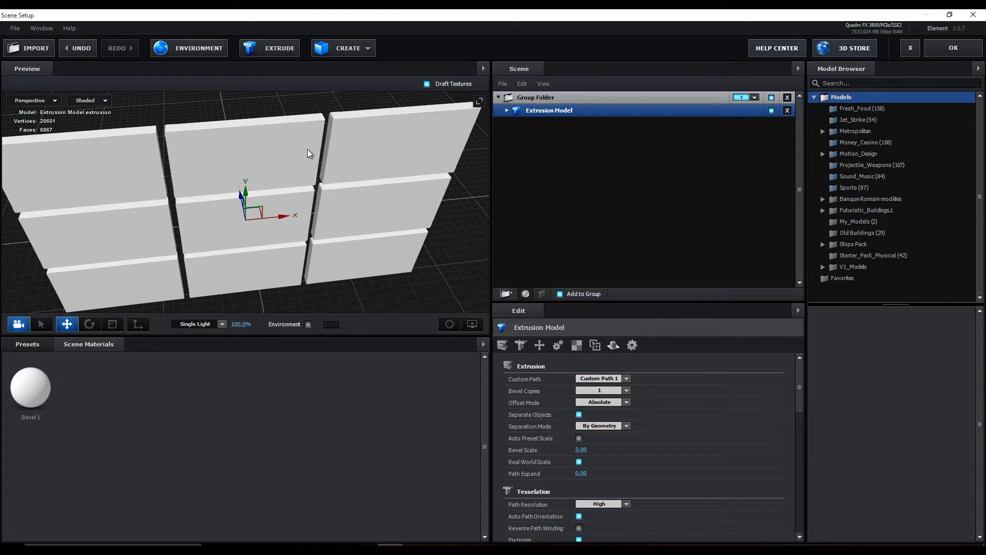
pyautogui.moveTo(308, 149); pyautogui.dragTo(244, 126)
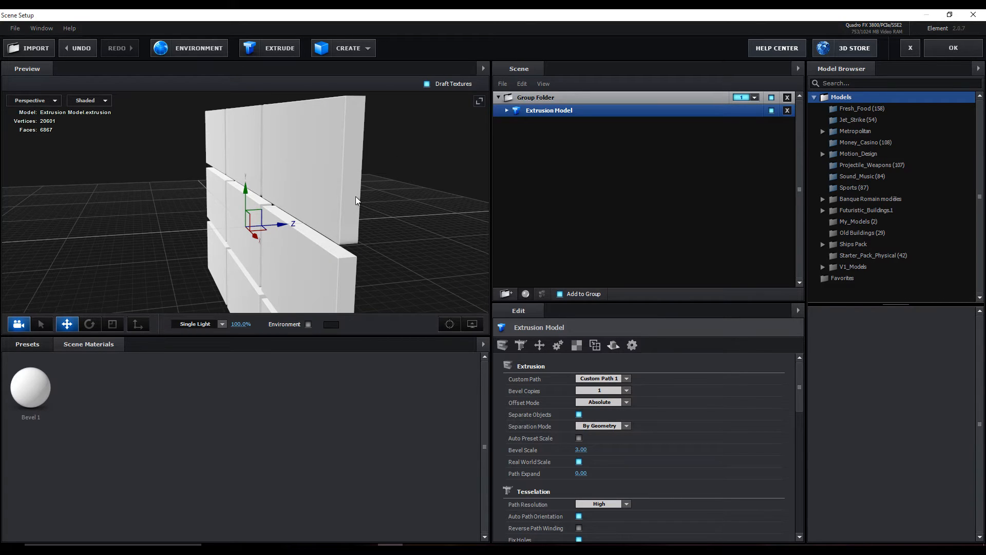
pyautogui.moveTo(341, 201); pyautogui.dragTo(431, 204)
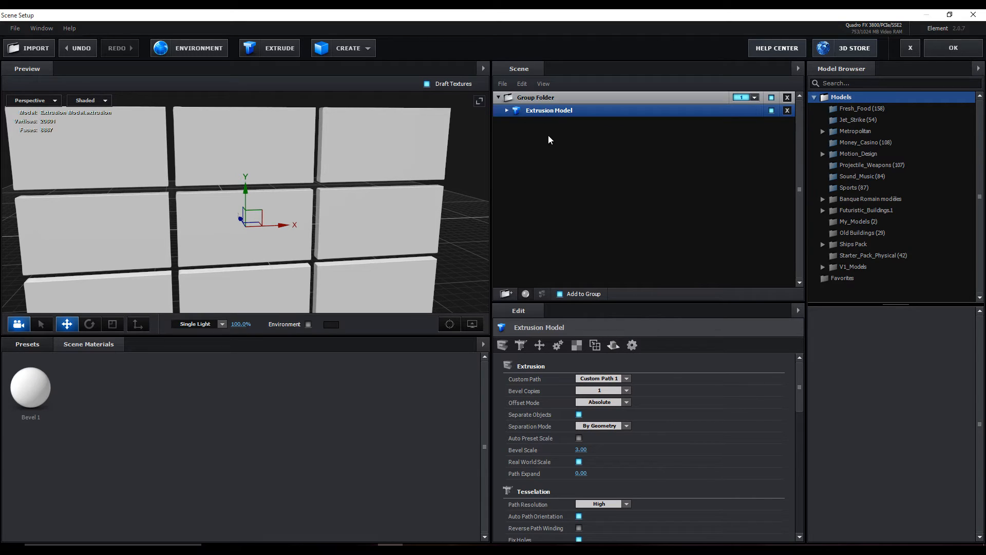
# - Set the extrusion's Bevel Copies to 2 and apply the plastic_black_01 material to Bevel 2
pyautogui.click(627, 392)
pyautogui.click(584, 406)
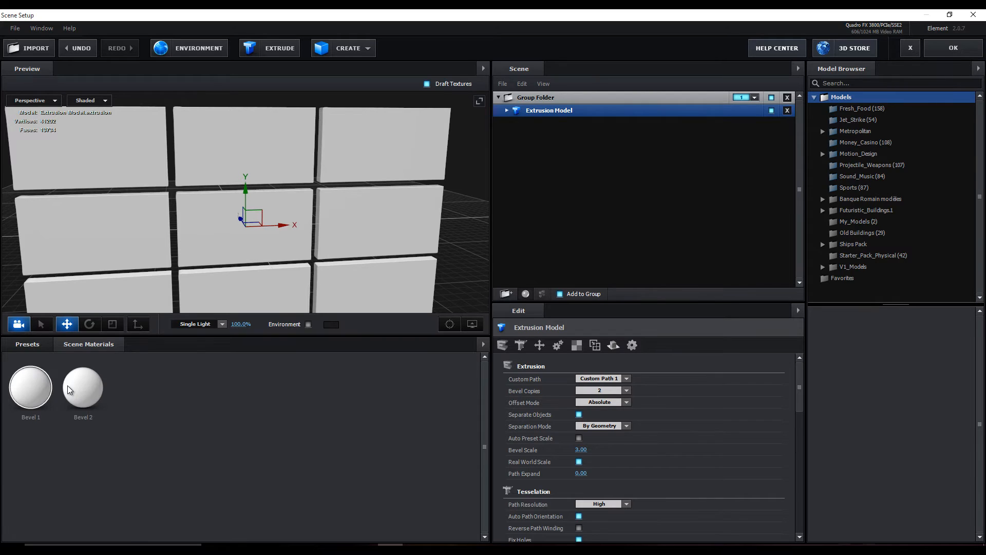
pyautogui.click(67, 385)
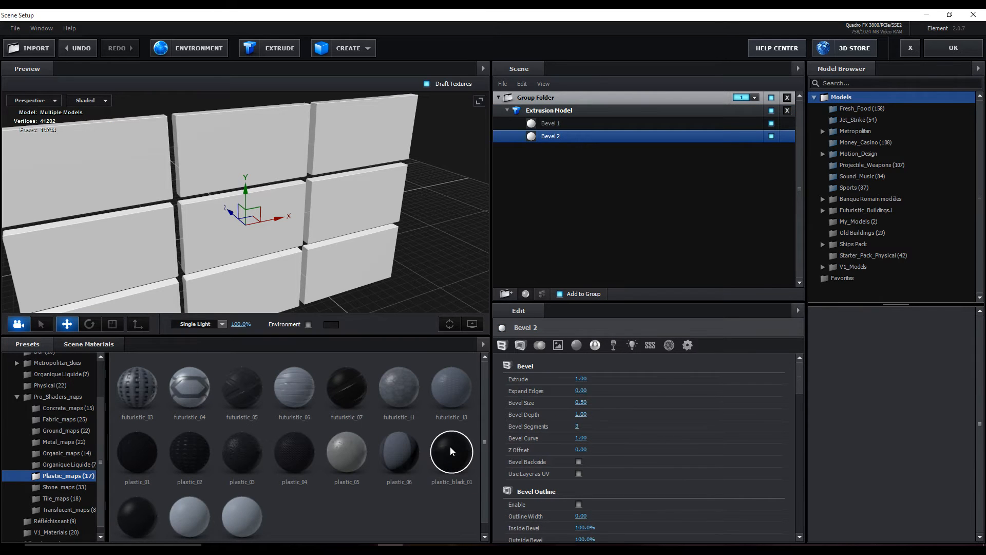
pyautogui.moveTo(537, 136); pyautogui.dragTo(538, 136)
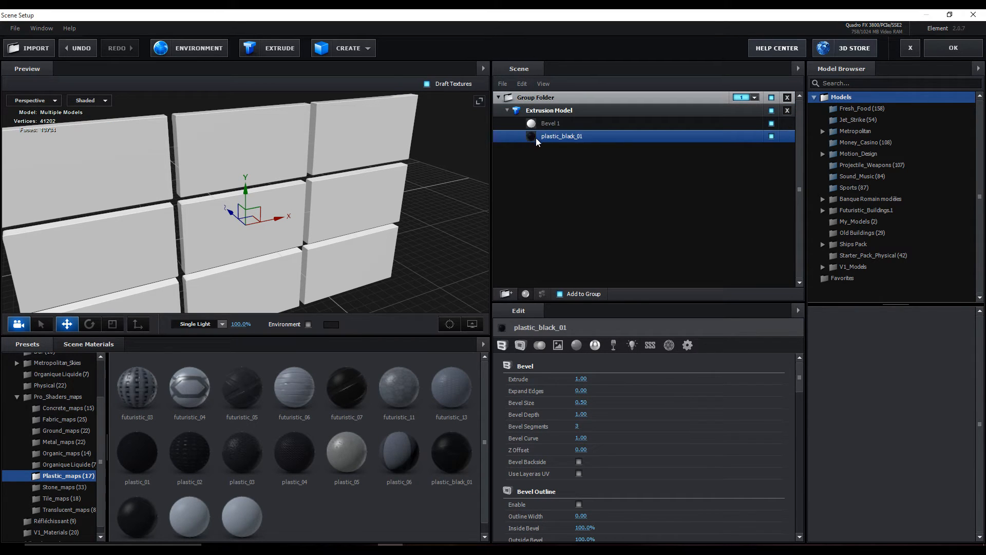
# - Change the preview's background colour to red and view the extruded panels from the side
pyautogui.moveTo(291, 211); pyautogui.dragTo(272, 130)
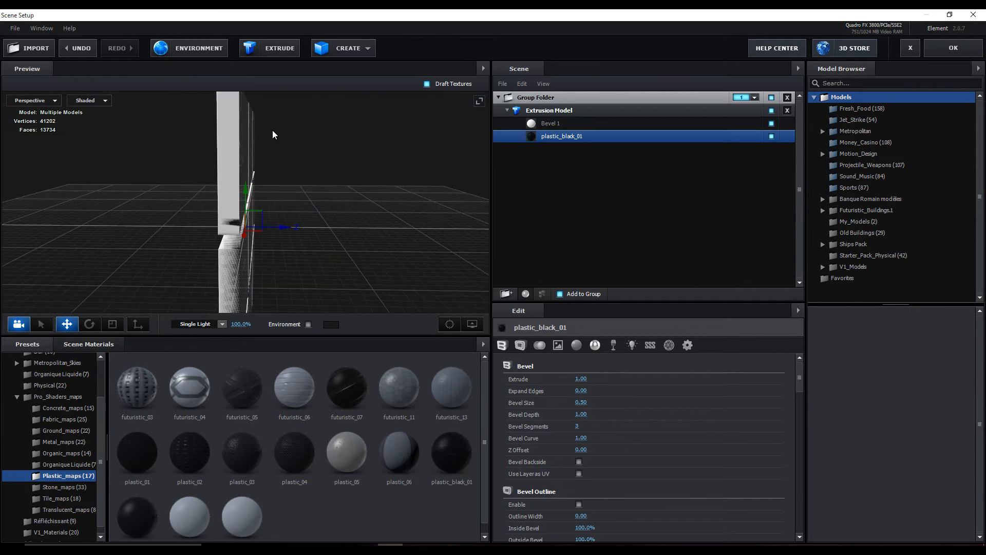
pyautogui.click(332, 324)
pyautogui.click(347, 289)
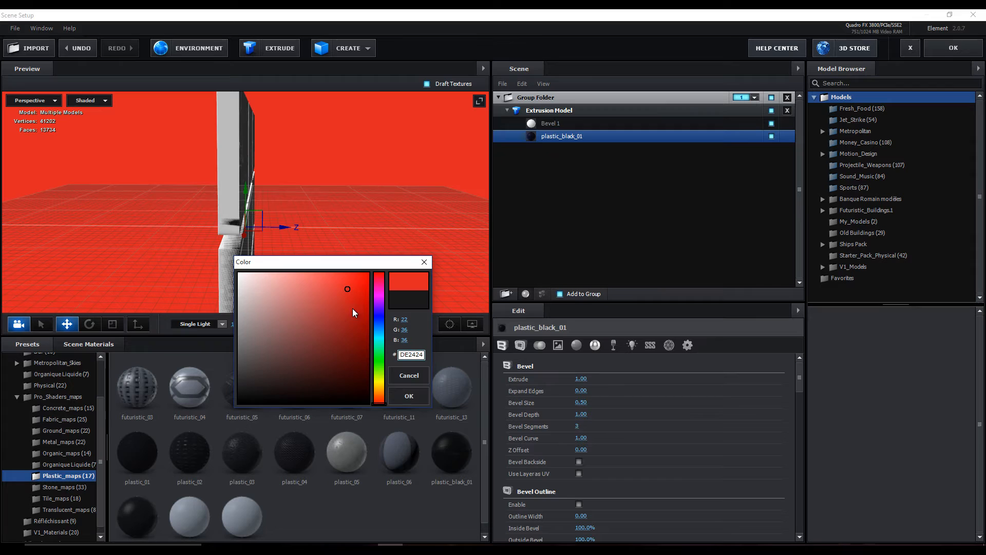
pyautogui.click(409, 401)
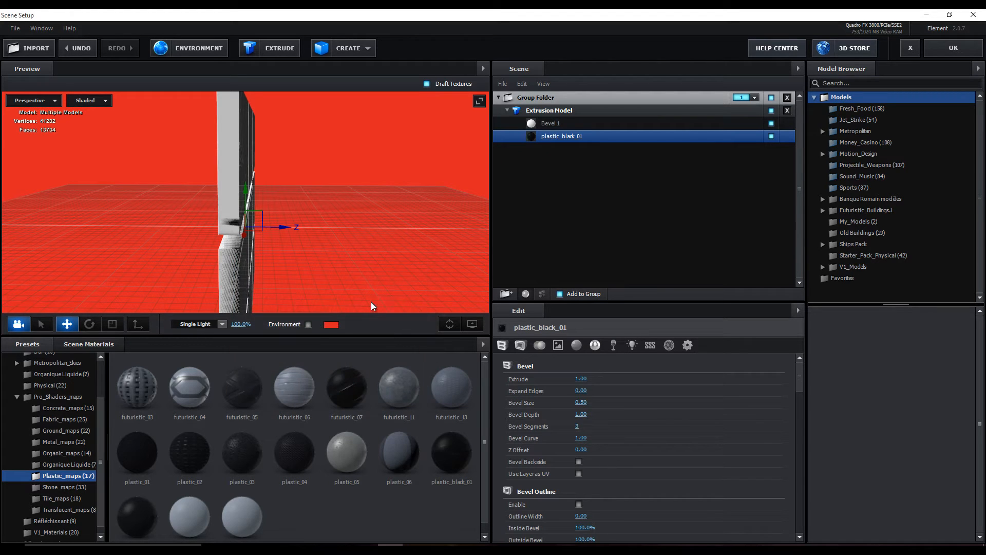
pyautogui.moveTo(236, 201)
pyautogui.mouseDown()
pyautogui.moveTo(215, 198)
pyautogui.moveTo(249, 206)
pyautogui.mouseUp()
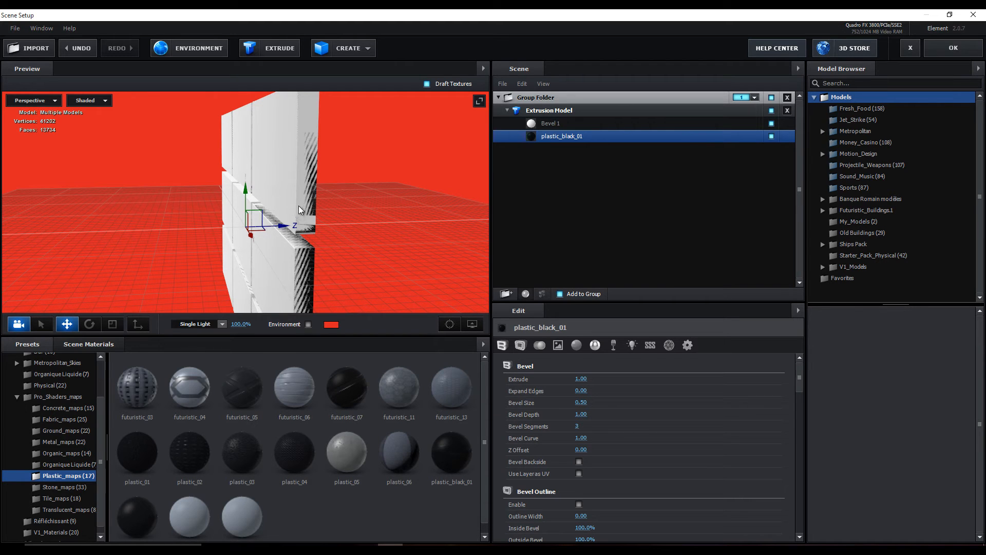
# - Set plastic_black_01's Extrude to 0.88, Expand Edges to 0.42 and Z Offset to 1.99, checking the panels from several angles
pyautogui.moveTo(304, 192); pyautogui.dragTo(299, 192)
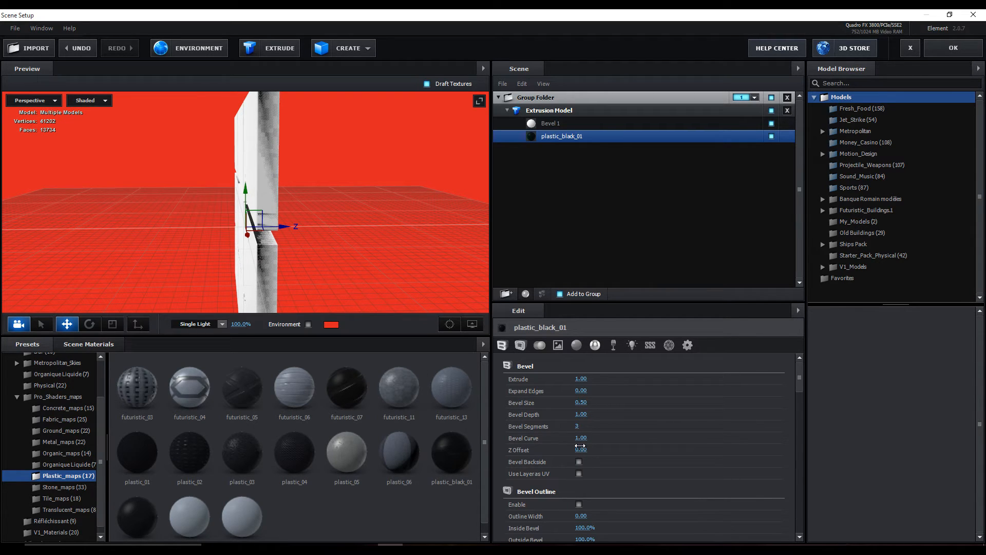
pyautogui.moveTo(579, 451); pyautogui.dragTo(600, 452)
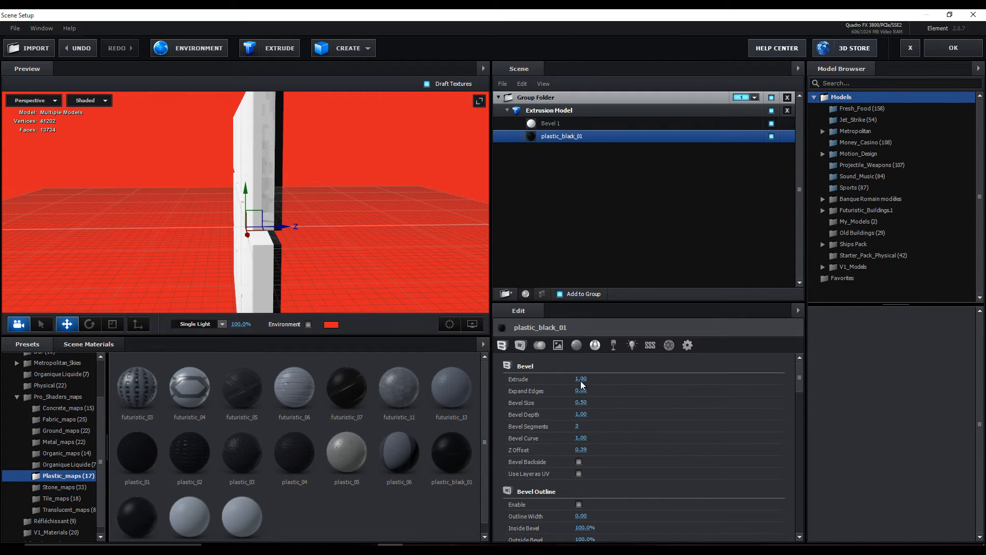
pyautogui.moveTo(582, 379)
pyautogui.mouseDown()
pyautogui.moveTo(557, 380)
pyautogui.moveTo(576, 380)
pyautogui.mouseUp()
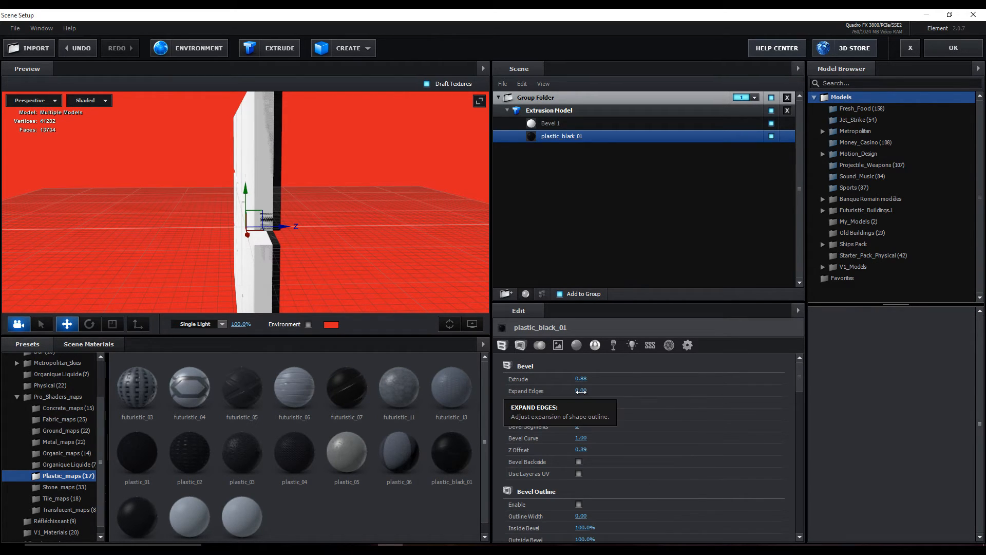
pyautogui.moveTo(582, 392); pyautogui.dragTo(601, 390)
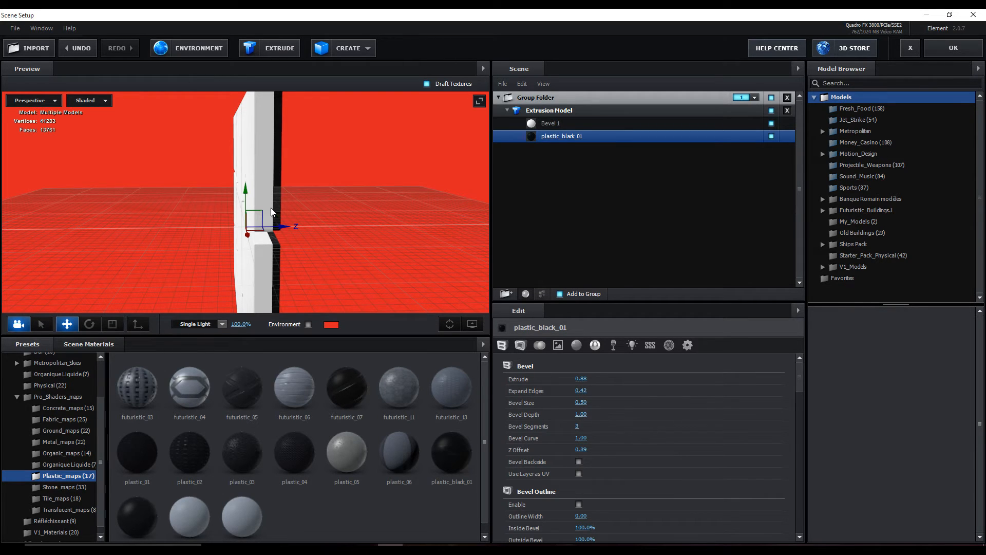
pyautogui.moveTo(272, 212); pyautogui.dragTo(301, 214)
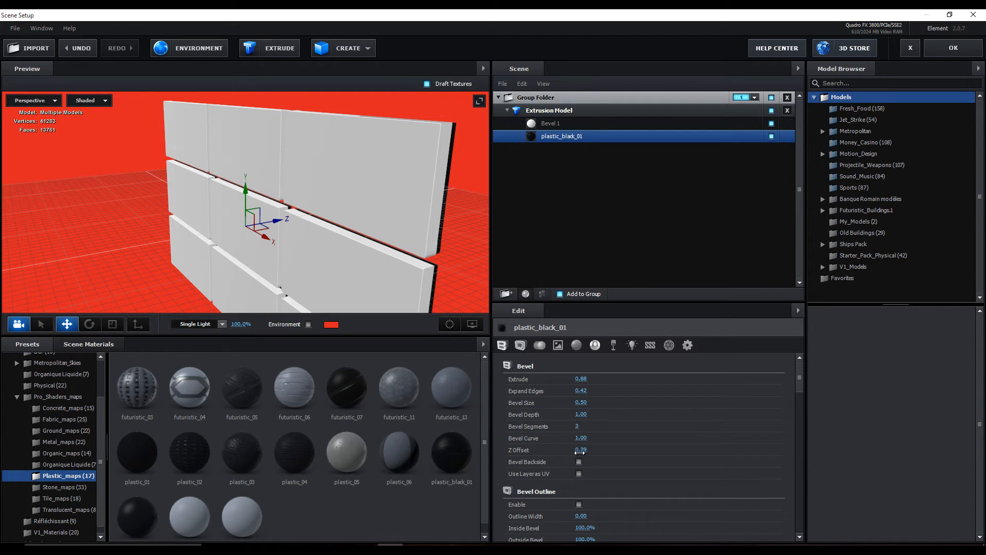
pyautogui.moveTo(580, 451); pyautogui.dragTo(652, 443)
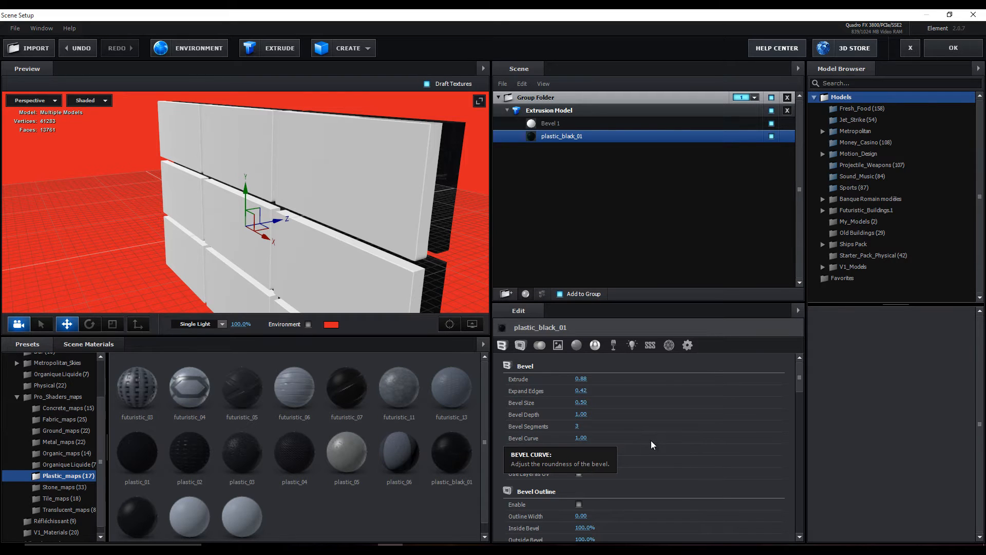
pyautogui.moveTo(413, 176); pyautogui.dragTo(435, 157)
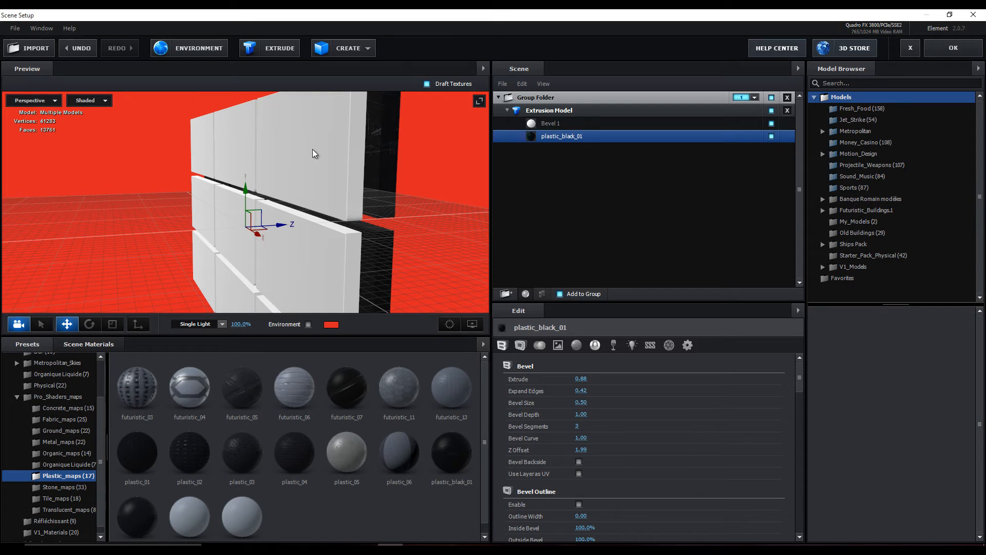
# - Set Bevel 1's Z Offset to 1.08 so the white screen faces sit closer to the black casings
pyautogui.click(546, 126)
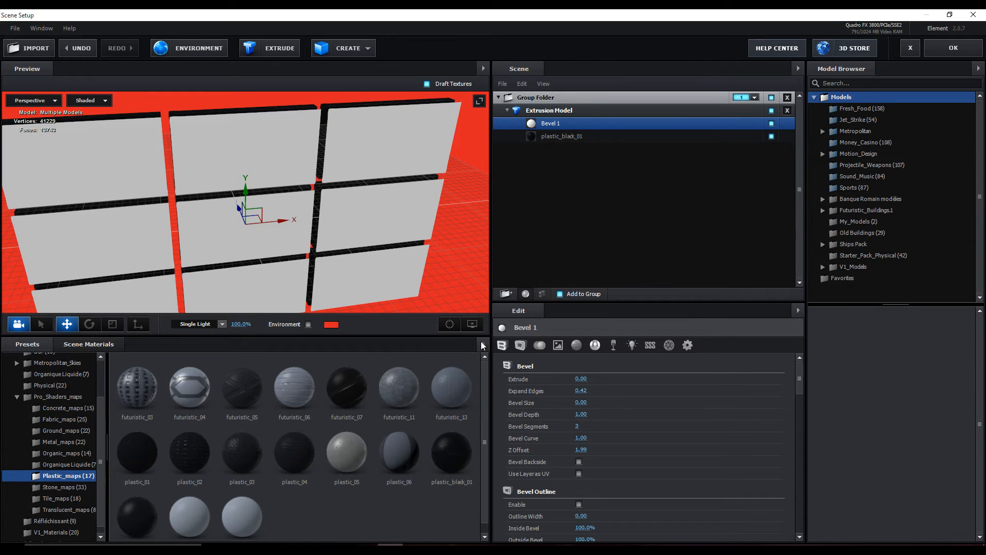
pyautogui.moveTo(331, 133); pyautogui.dragTo(315, 100)
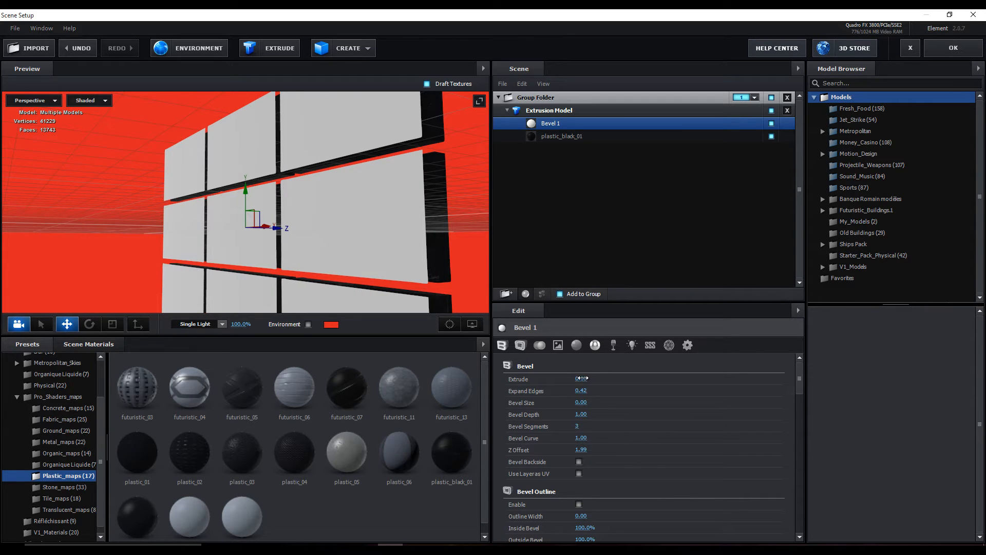
pyautogui.moveTo(561, 382)
pyautogui.mouseDown()
pyautogui.moveTo(579, 381)
pyautogui.moveTo(561, 387)
pyautogui.mouseUp()
pyautogui.moveTo(579, 450); pyautogui.dragTo(532, 428)
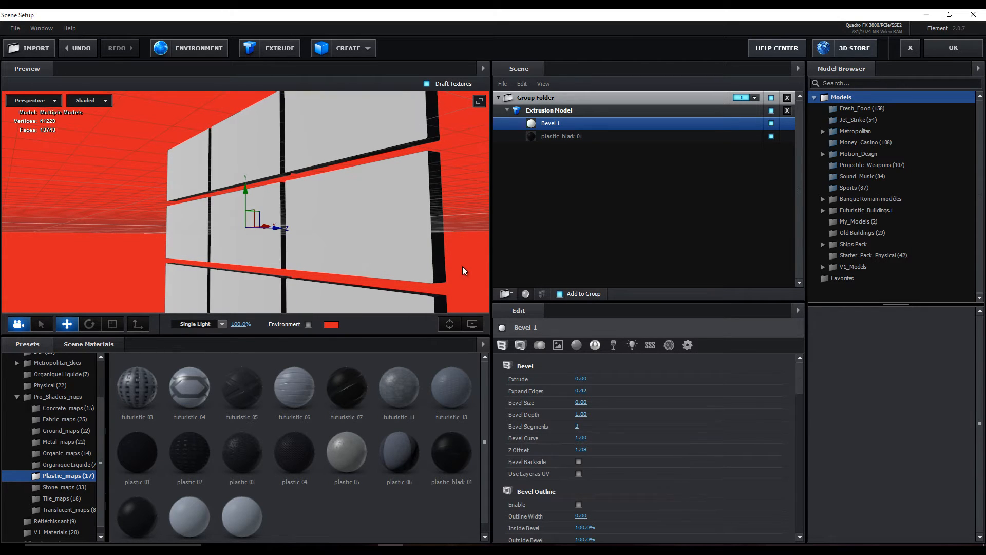
pyautogui.moveTo(411, 281); pyautogui.dragTo(425, 267)
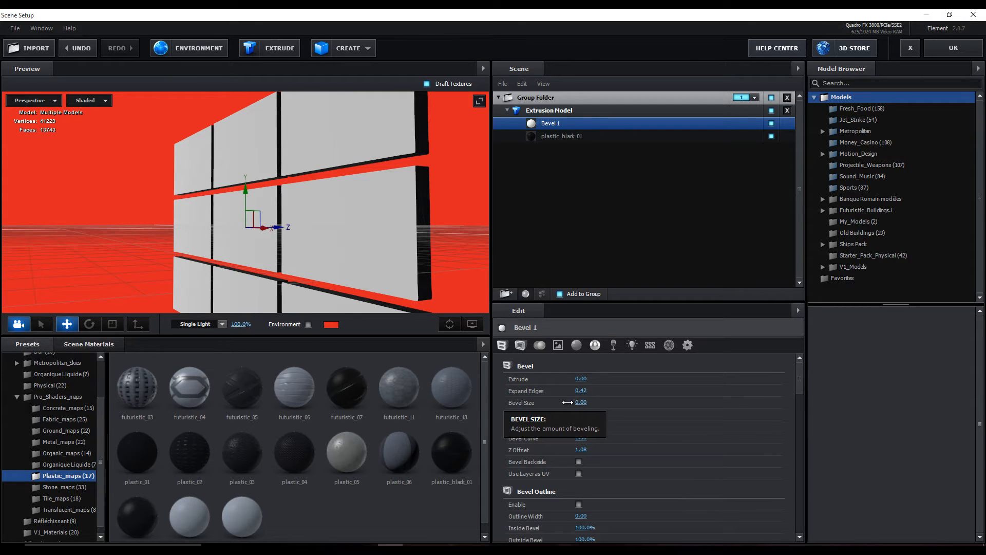
# - Shrink the white screen faces by setting Bevel 1's Expand Edges to -2.75, leaving a black border around each panel
pyautogui.moveTo(582, 402); pyautogui.dragTo(537, 405)
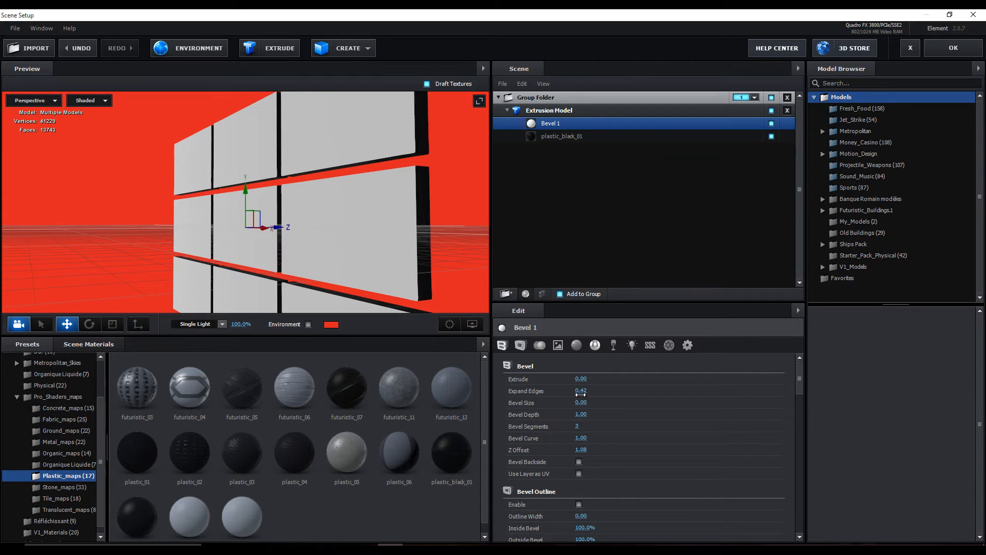
pyautogui.moveTo(580, 391); pyautogui.dragTo(486, 385)
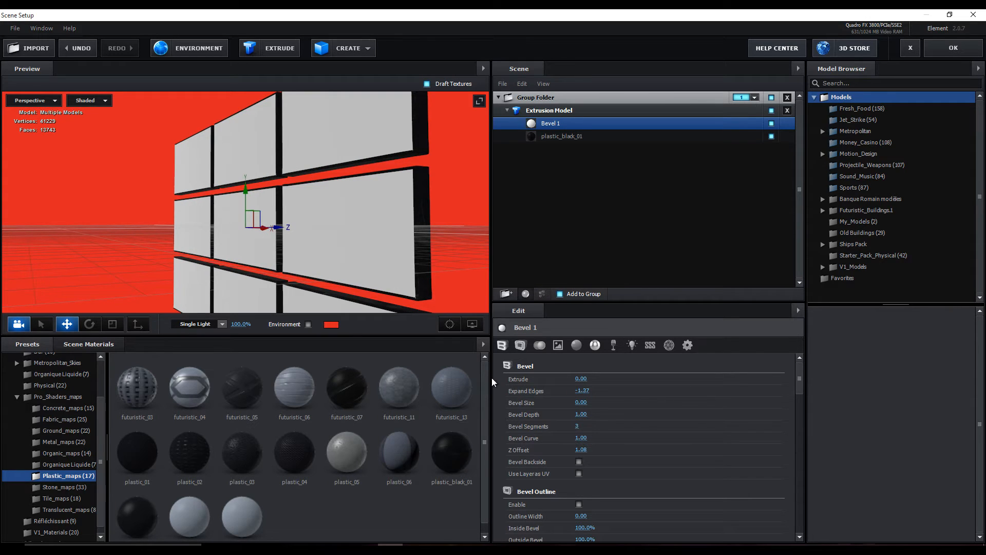
pyautogui.moveTo(400, 252)
pyautogui.mouseDown()
pyautogui.moveTo(432, 252)
pyautogui.moveTo(448, 284)
pyautogui.moveTo(437, 322)
pyautogui.moveTo(437, 304)
pyautogui.moveTo(393, 286)
pyautogui.moveTo(383, 251)
pyautogui.moveTo(399, 248)
pyautogui.mouseUp()
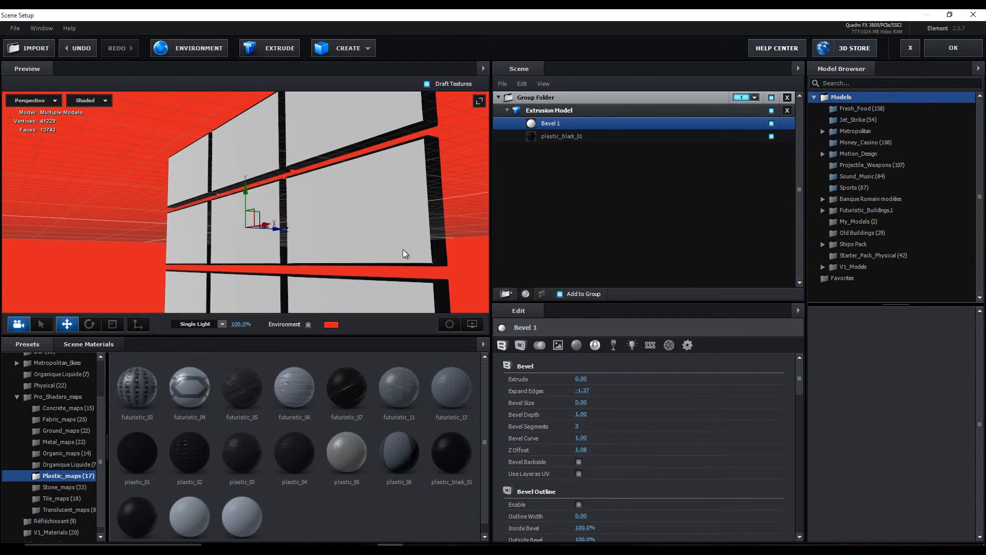
pyautogui.moveTo(578, 391); pyautogui.dragTo(513, 391)
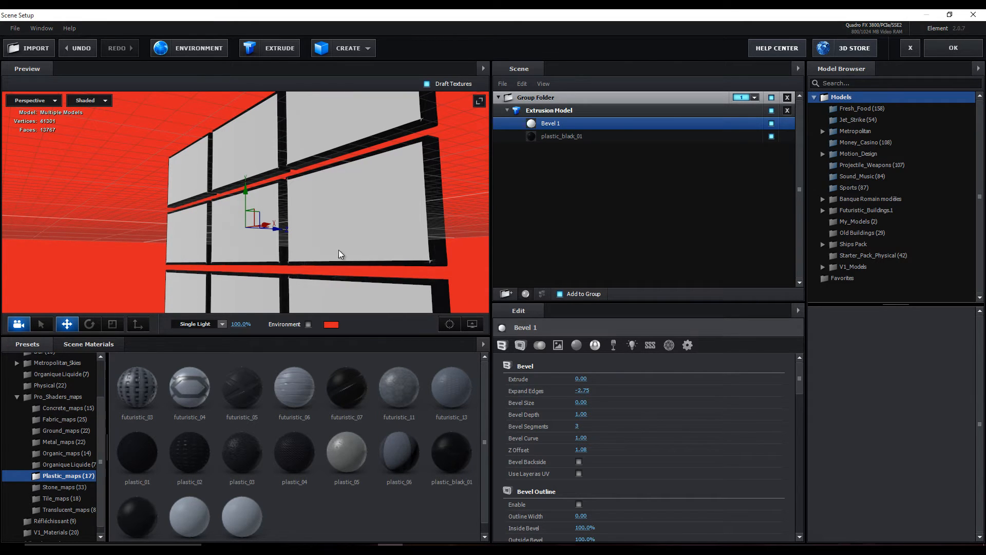
pyautogui.moveTo(339, 250); pyautogui.dragTo(384, 270)
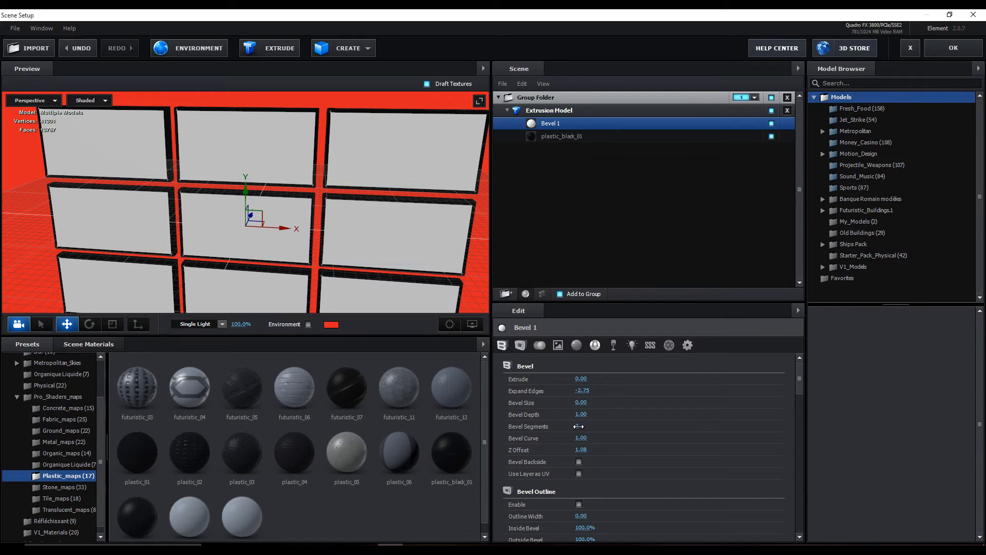
# - Increase Bevel 1's Bevel Segments and set plastic_black_01's Bevel Segments to 16
pyautogui.moveTo(578, 427); pyautogui.dragTo(623, 440)
pyautogui.moveTo(577, 426); pyautogui.dragTo(615, 424)
pyautogui.click(553, 136)
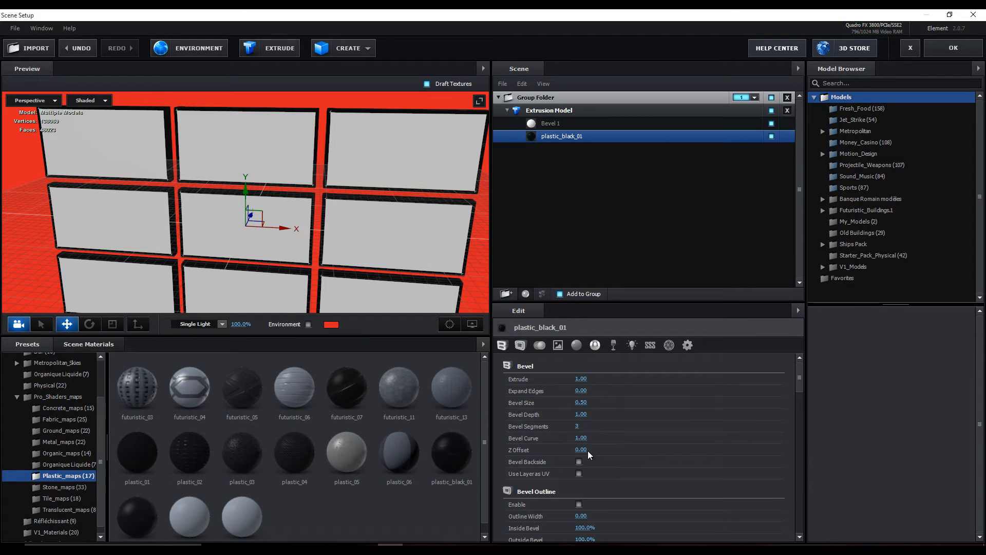
pyautogui.moveTo(586, 426); pyautogui.dragTo(618, 436)
pyautogui.moveTo(365, 180); pyautogui.dragTo(381, 158)
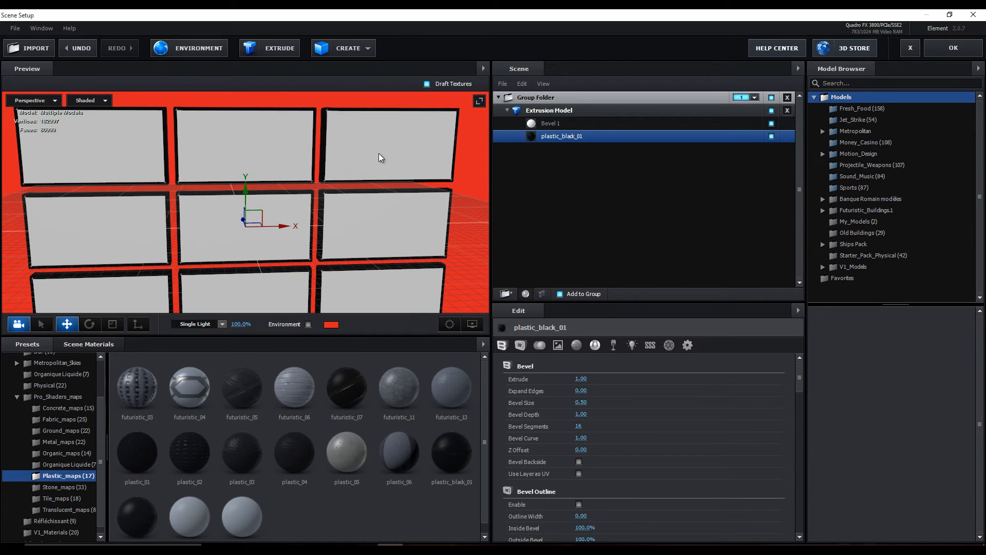
# - Accept the Scene Setup, hide the Tracé automatique Ecran layer and collapse Element's Custom Layers settings
pyautogui.click(936, 57)
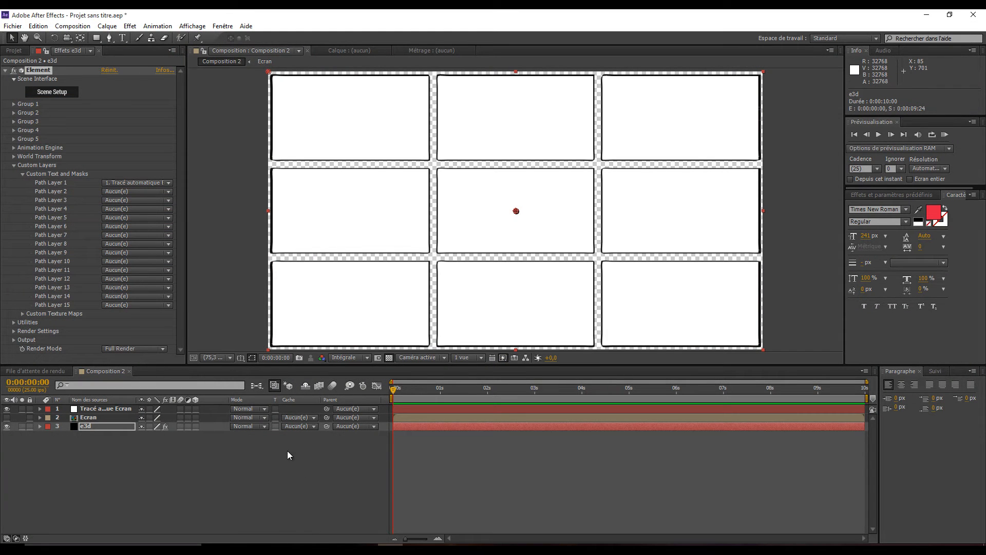
pyautogui.click(8, 409)
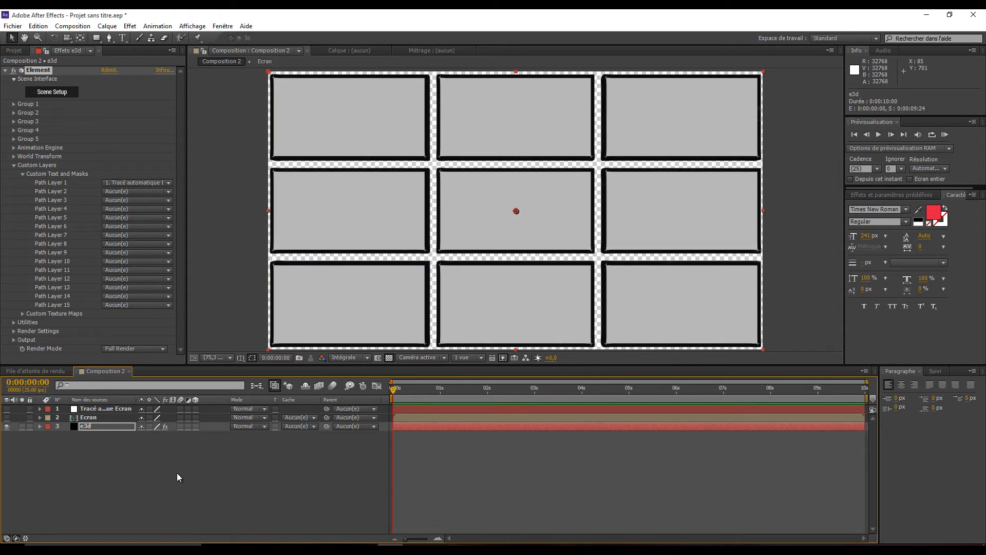
pyautogui.click(15, 165)
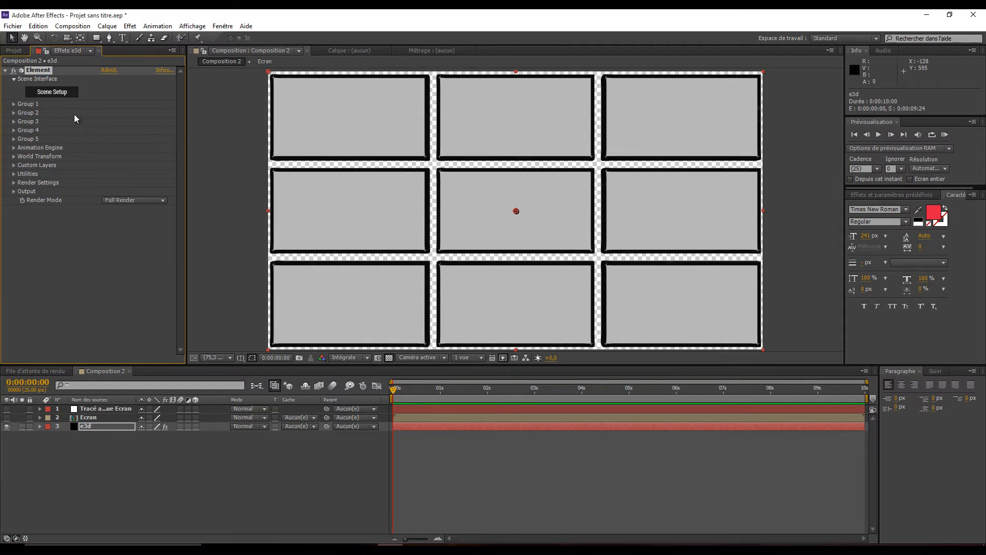
# - Set Element's World Position Z to 780 and rotate the panel wall 28° around the world Y axis
pyautogui.click(14, 104)
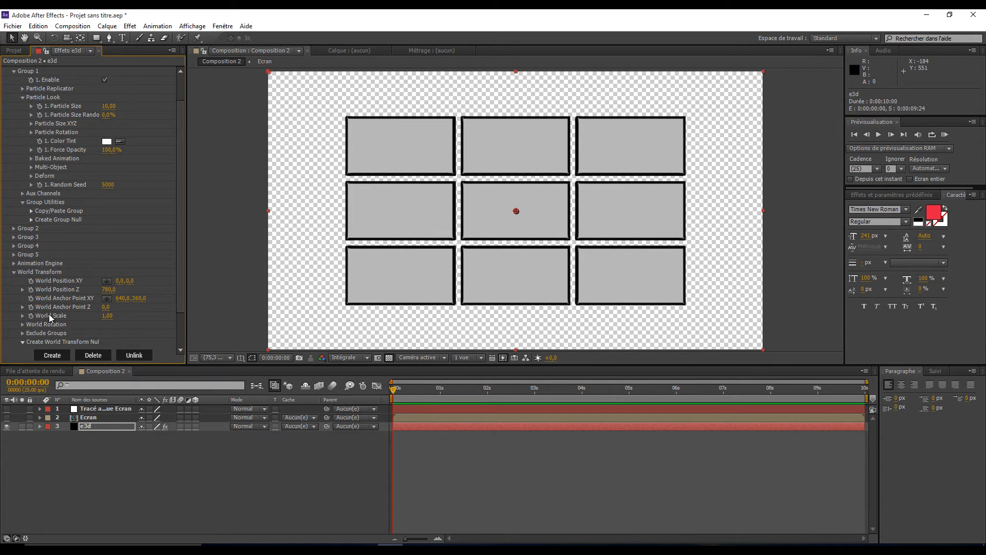
pyautogui.click(23, 324)
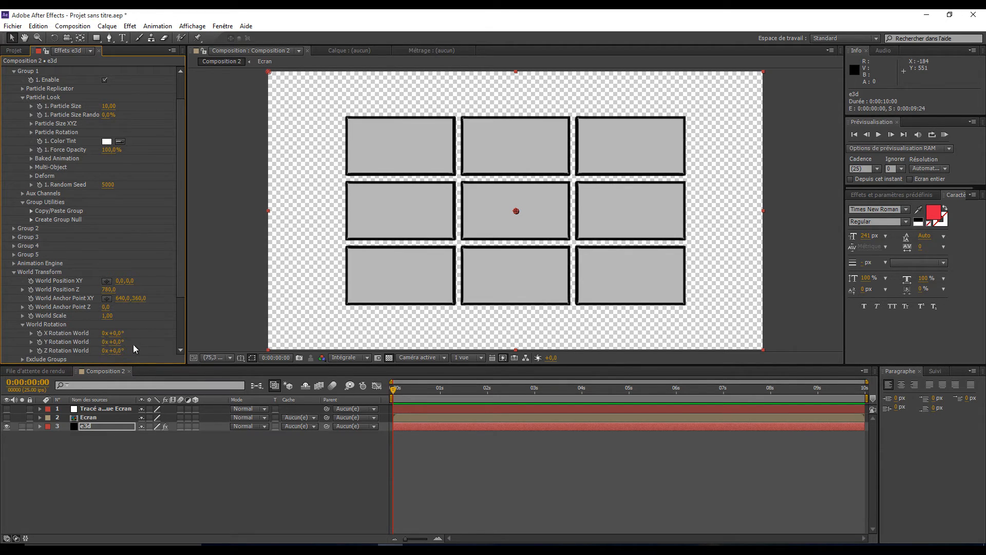
pyautogui.moveTo(115, 342); pyautogui.dragTo(127, 339)
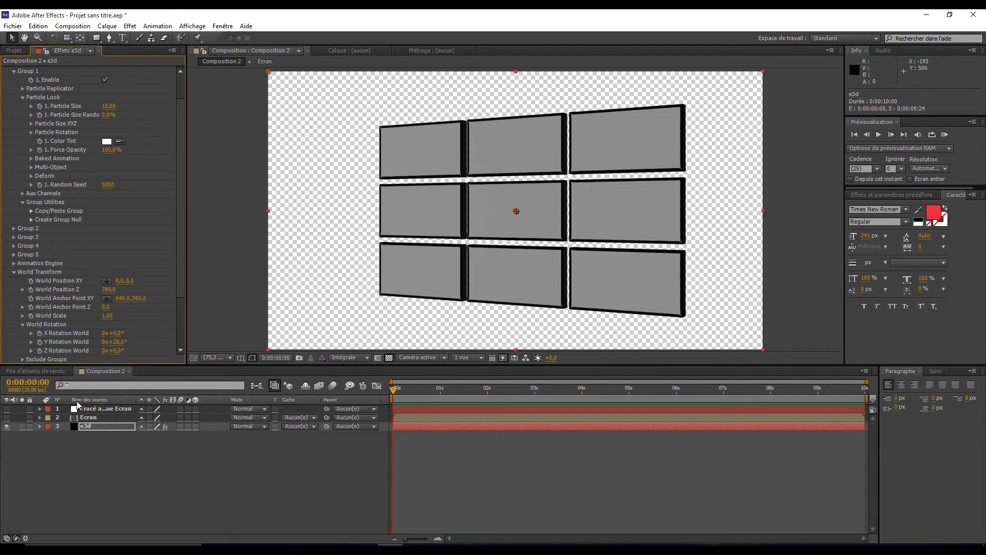
pyautogui.click(22, 359)
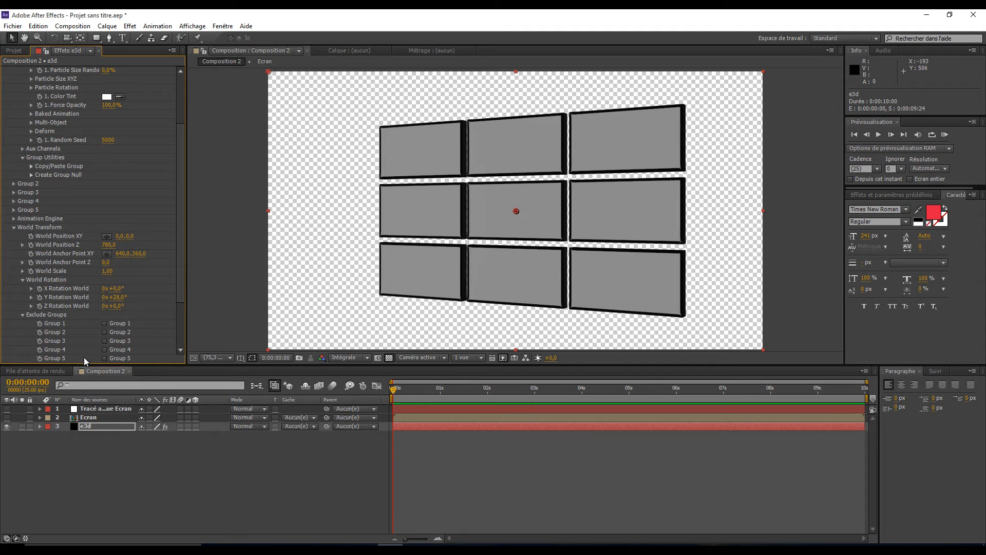
pyautogui.moveTo(182, 285); pyautogui.dragTo(182, 180)
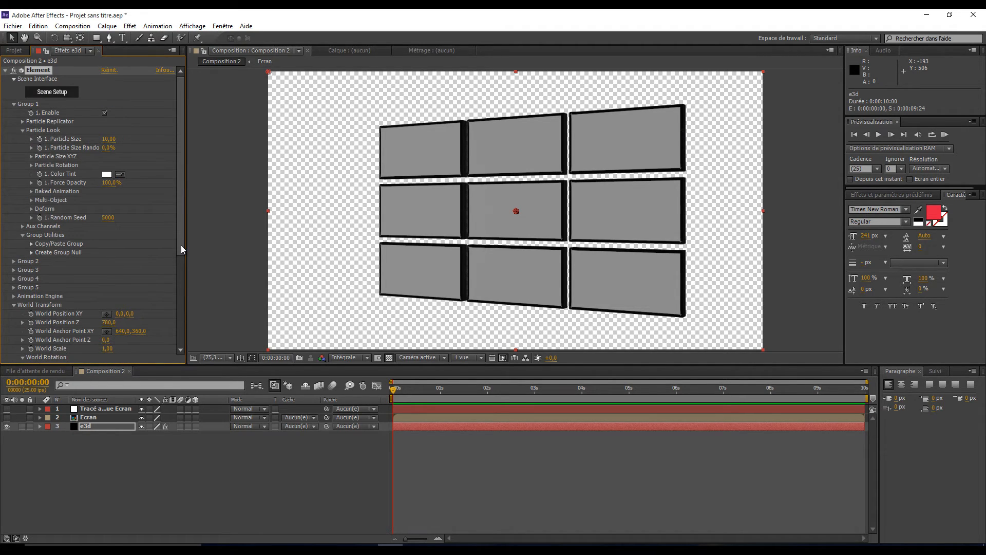
# - Add a two-node camera with the 35 mm preset to Composition 2
pyautogui.click(107, 27)
pyautogui.moveTo(99, 38)
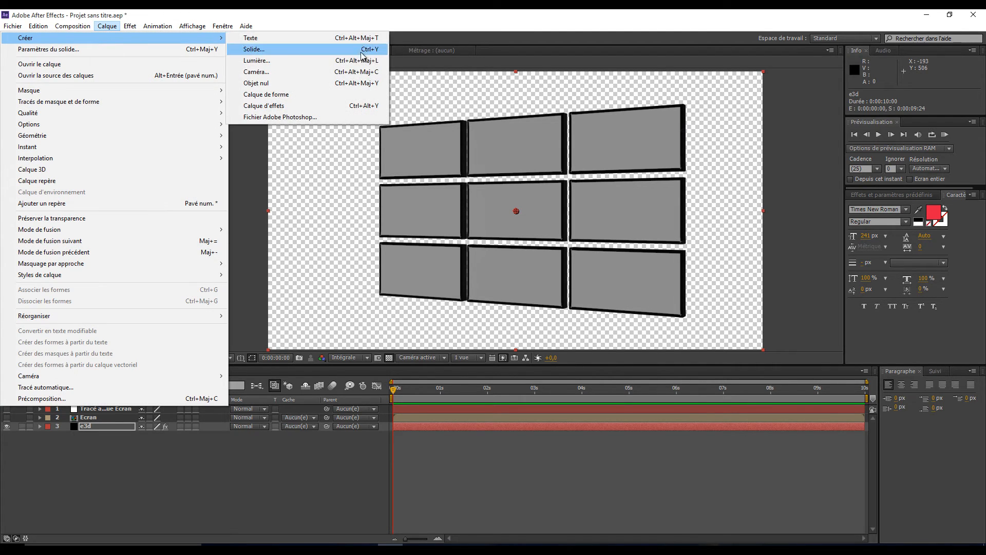
pyautogui.click(263, 72)
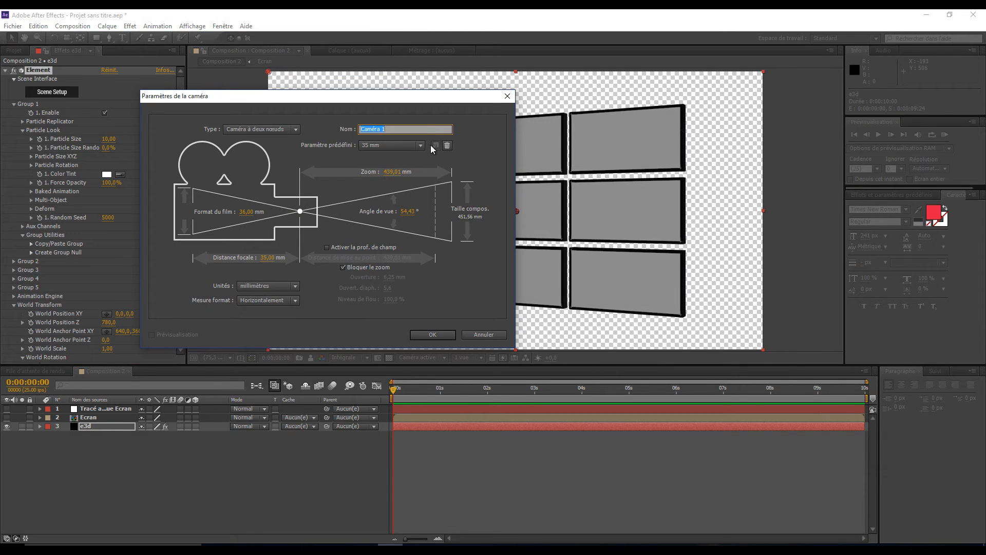
pyautogui.click(431, 335)
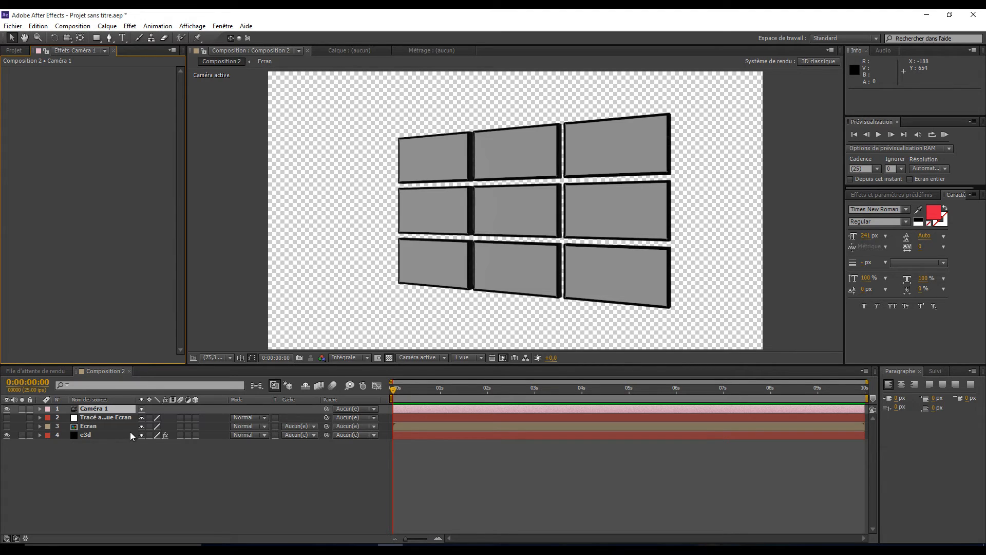
# - Place abeille3.avi in Composition 2 as the lowest layer, beneath e3d
pyautogui.click(16, 50)
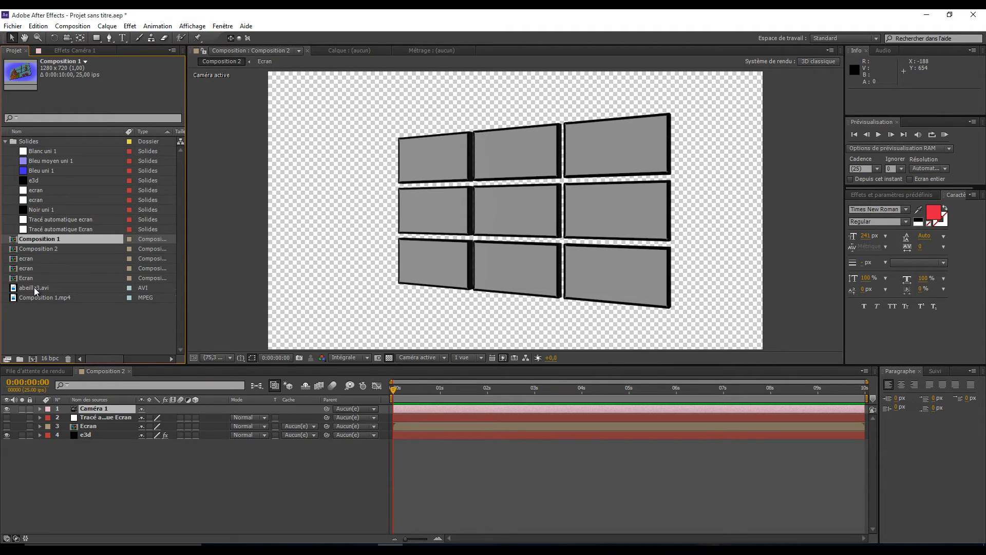
pyautogui.moveTo(35, 291); pyautogui.dragTo(61, 465)
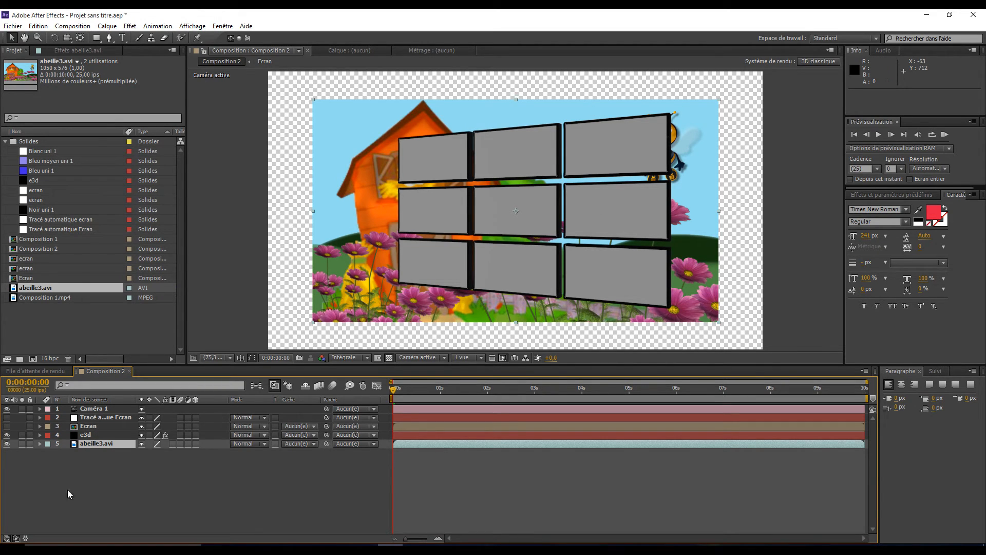
# - Show the e3d layer's Element settings and collapse its Group 1 and World Transform sections
pyautogui.click(103, 436)
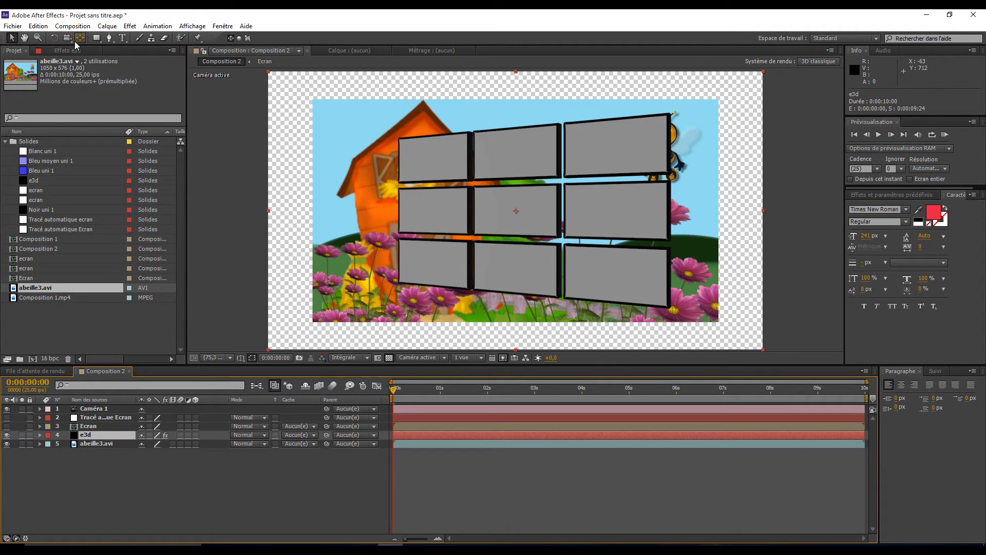
pyautogui.click(75, 50)
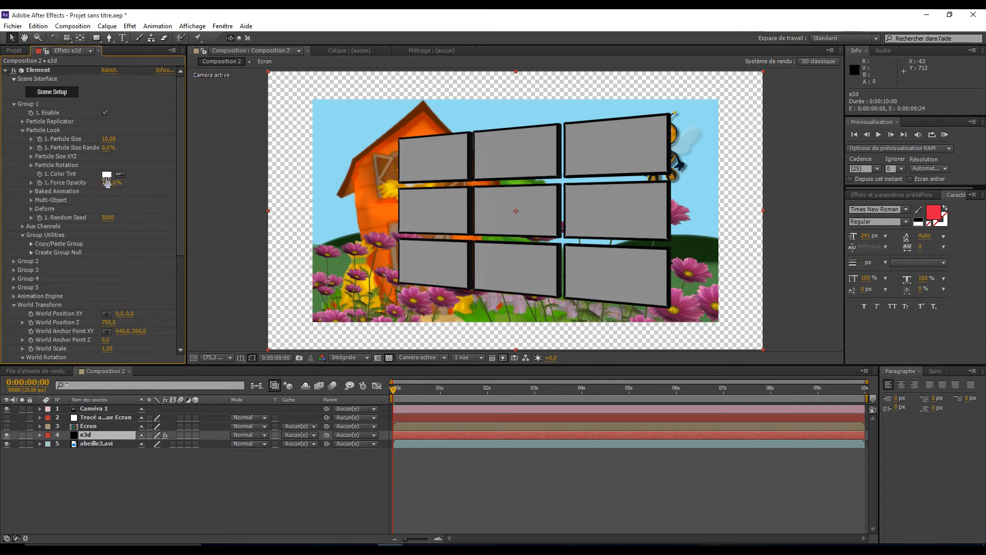
pyautogui.click(14, 104)
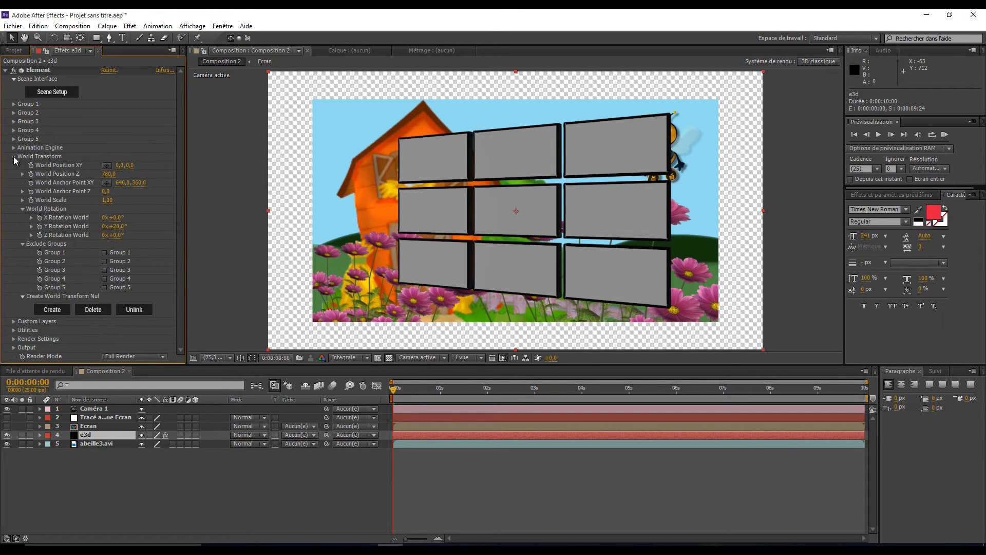
pyautogui.click(14, 156)
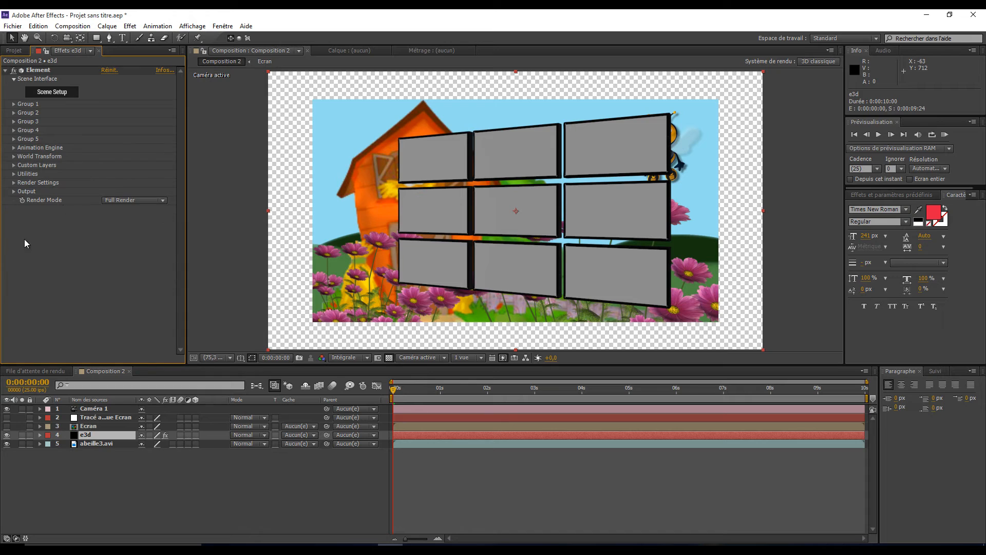
# - Assign abeille3.avi to Layer 1 of the Element effect's Custom Texture Maps
pyautogui.click(15, 166)
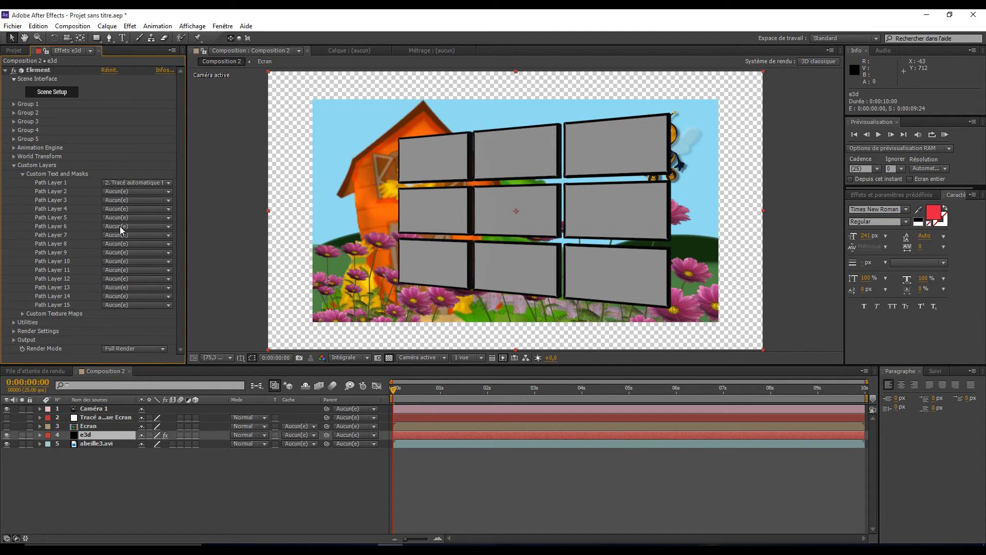
pyautogui.click(23, 175)
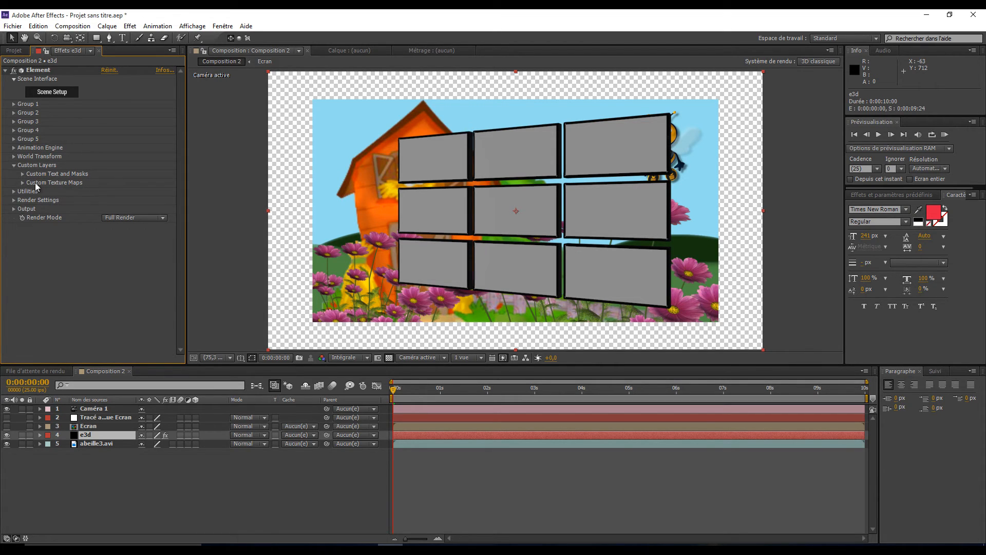
pyautogui.click(22, 183)
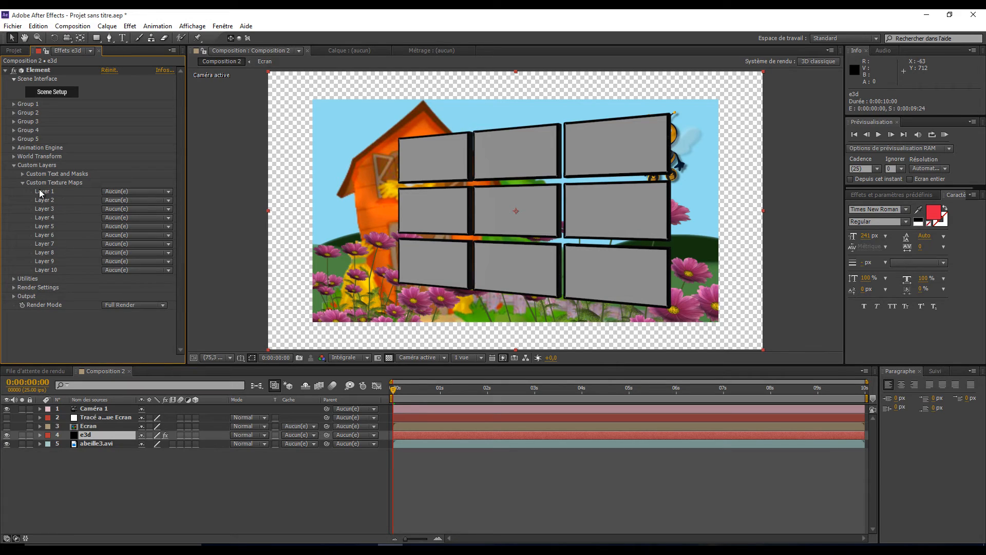
pyautogui.click(169, 192)
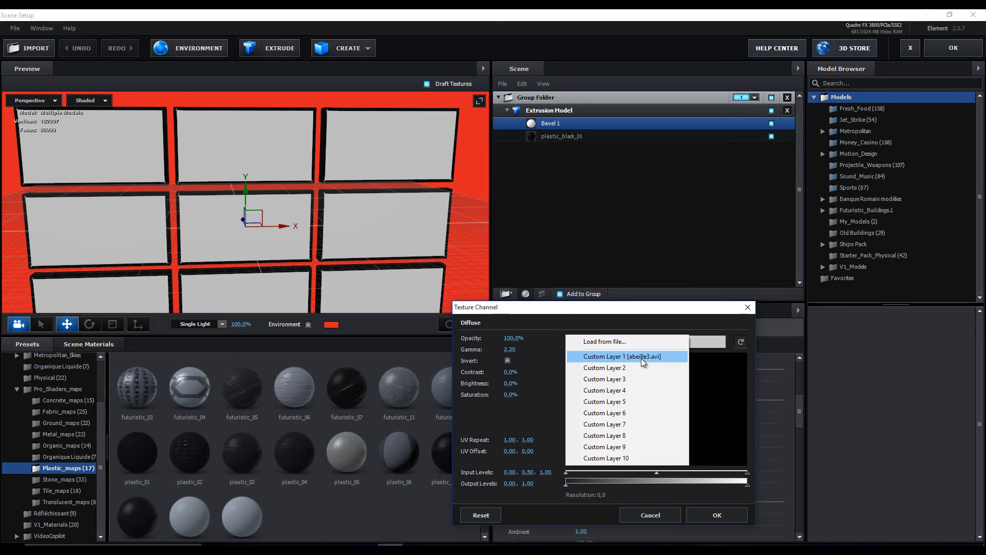
# - Use Custom Layer 1 [abeille3.avi] as the Diffuse texture of the Bevel 1 material and accept the scene setup
pyautogui.click(606, 356)
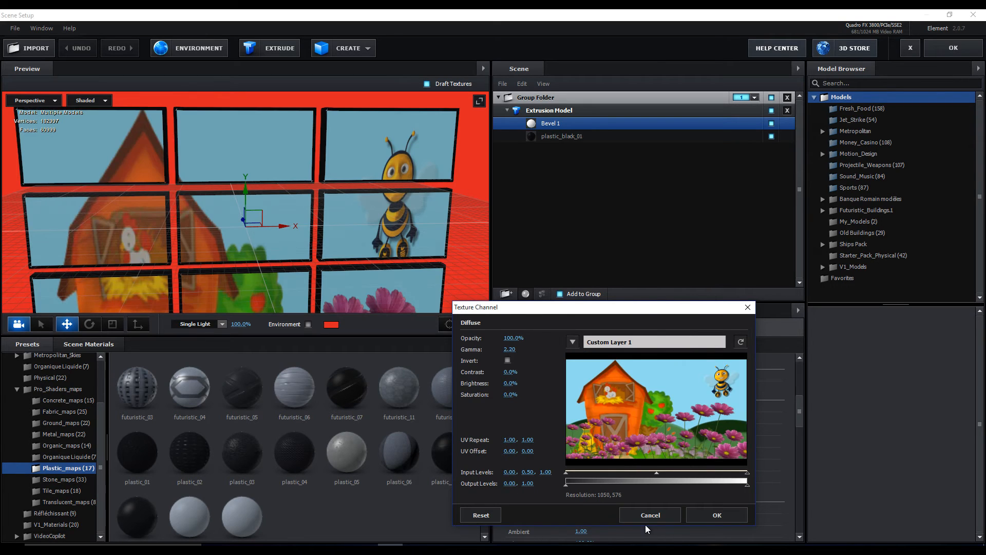
pyautogui.click(702, 517)
pyautogui.moveTo(273, 137)
pyautogui.mouseDown()
pyautogui.moveTo(272, 115)
pyautogui.moveTo(263, 183)
pyautogui.moveTo(264, 166)
pyautogui.moveTo(285, 171)
pyautogui.moveTo(251, 163)
pyautogui.moveTo(245, 146)
pyautogui.moveTo(262, 147)
pyautogui.mouseUp()
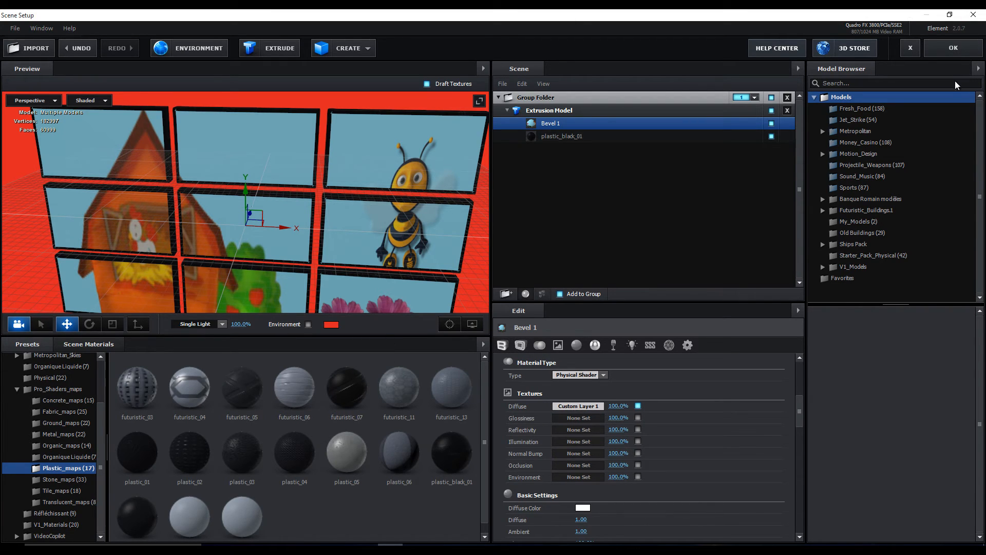
pyautogui.click(956, 48)
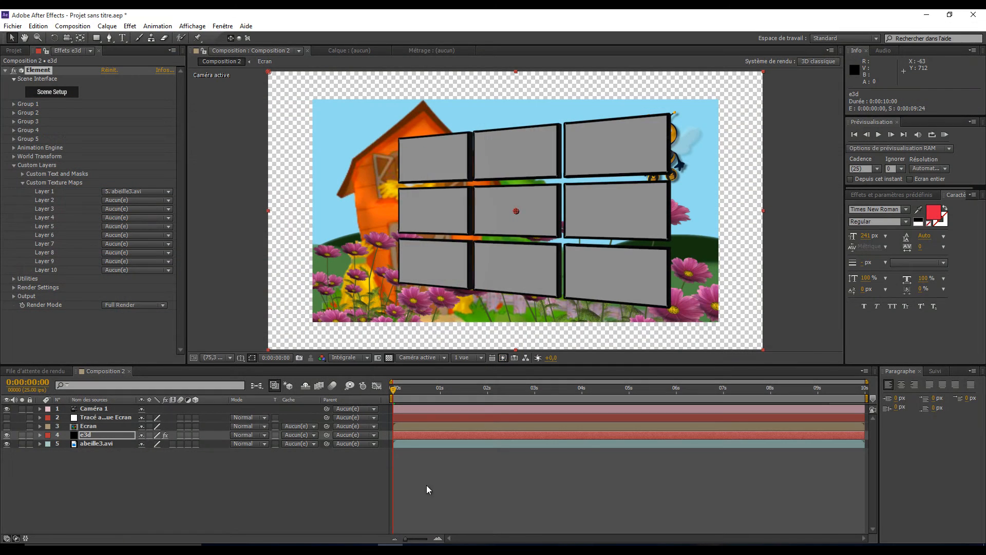
# - Hide the abeille3.avi layer and scrub the composition to about 0:00:05:05 and back to the start
pyautogui.click(7, 443)
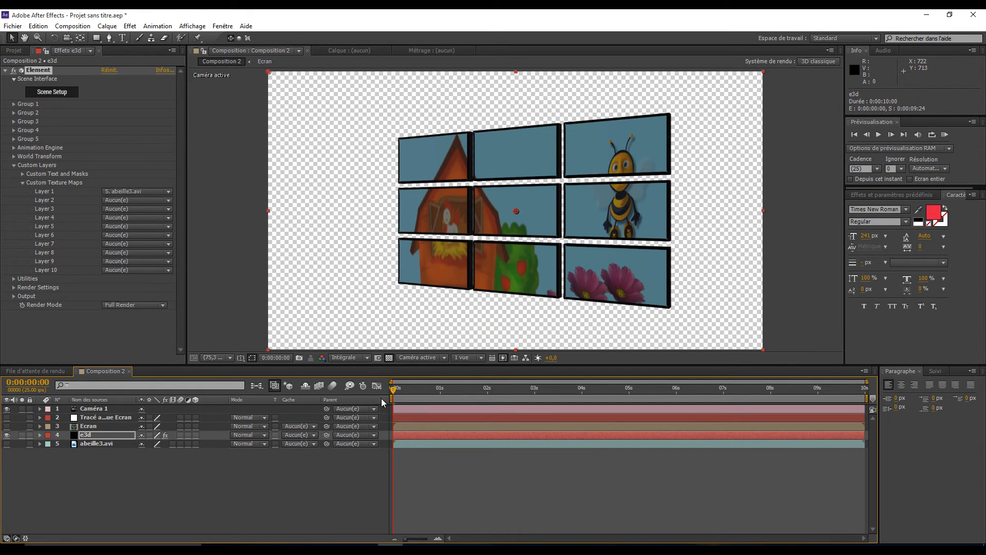
pyautogui.click(395, 391)
pyautogui.moveTo(433, 397); pyautogui.dragTo(639, 427)
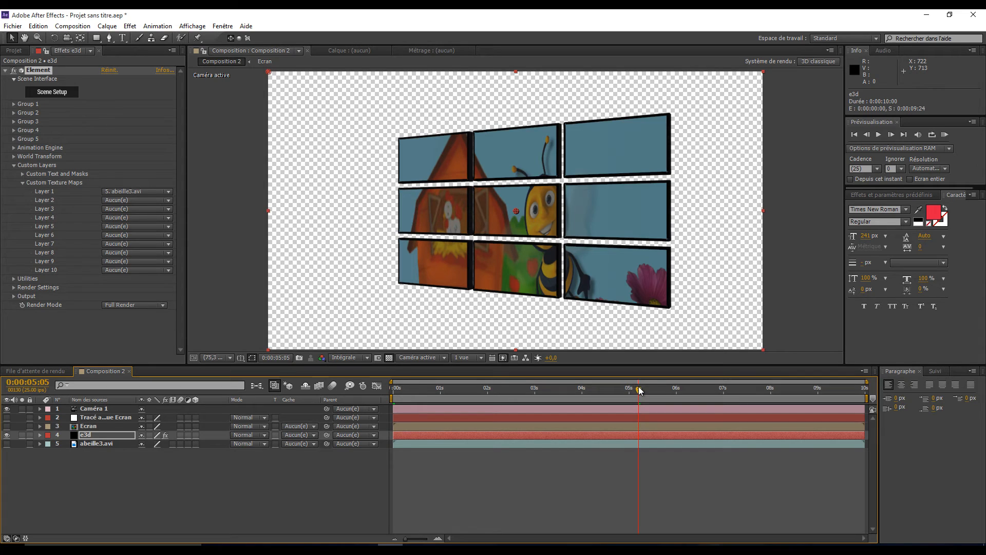
pyautogui.moveTo(637, 390); pyautogui.dragTo(375, 411)
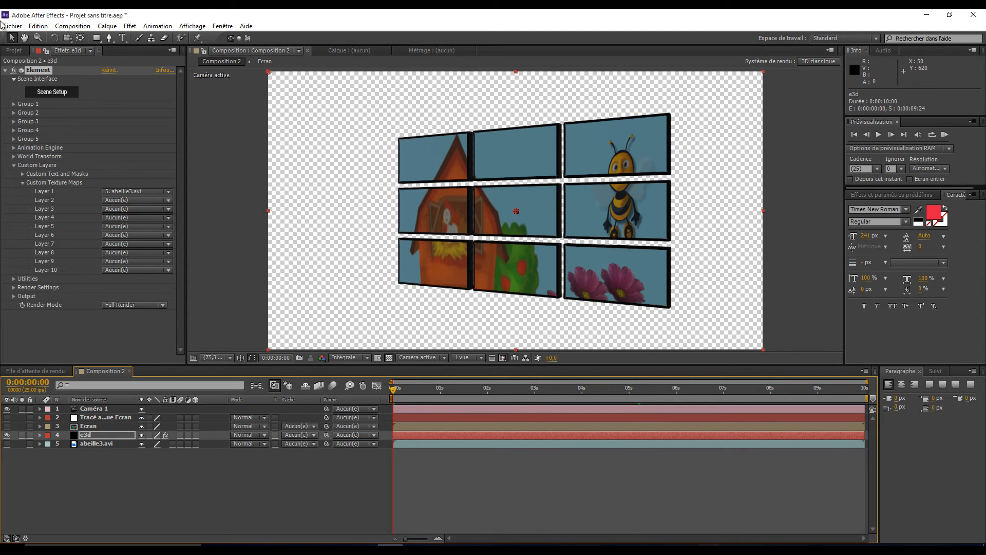
# - Set the Extrusion Model's Texture Mapping to UV in the Element scene setup and accept the scene
pyautogui.click(38, 92)
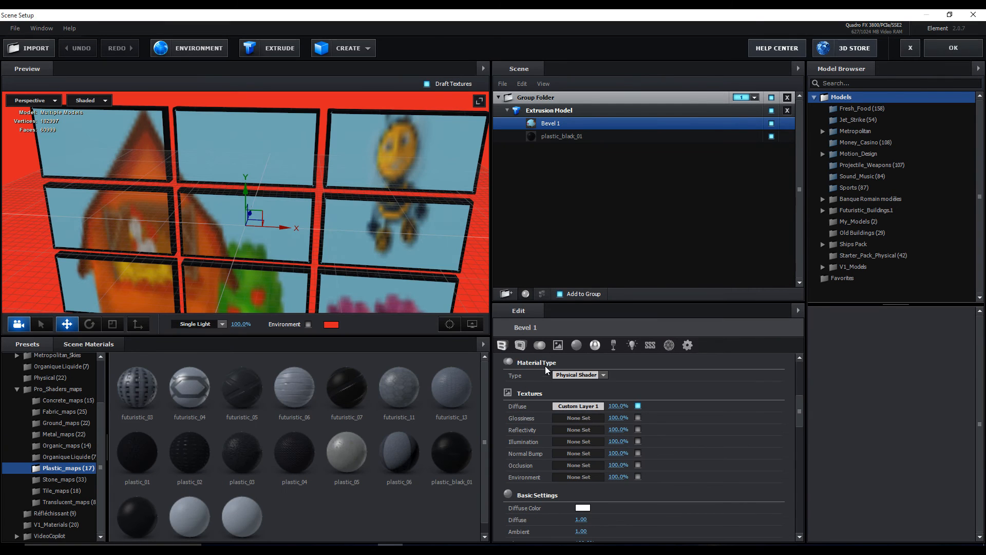
pyautogui.click(547, 110)
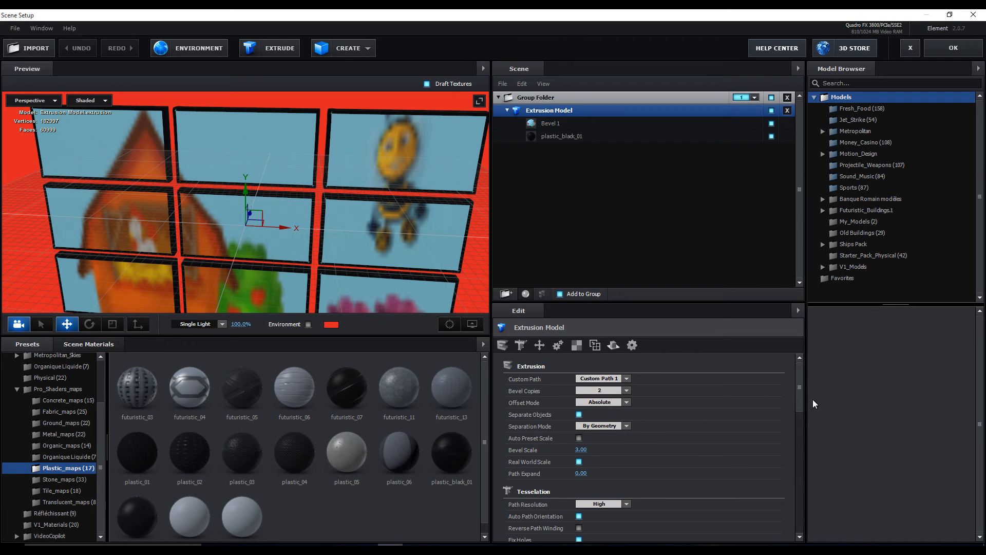
pyautogui.moveTo(795, 390); pyautogui.dragTo(794, 463)
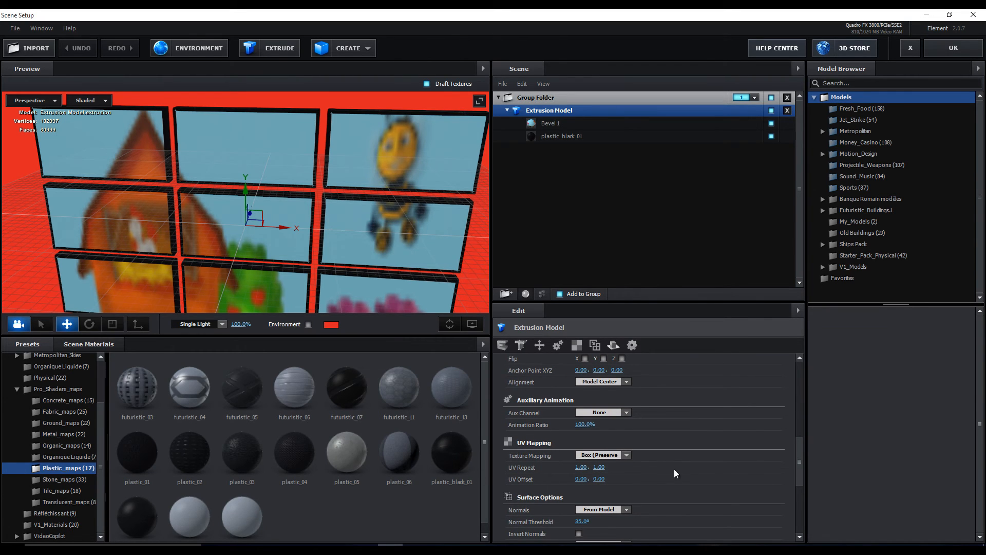
pyautogui.click(627, 455)
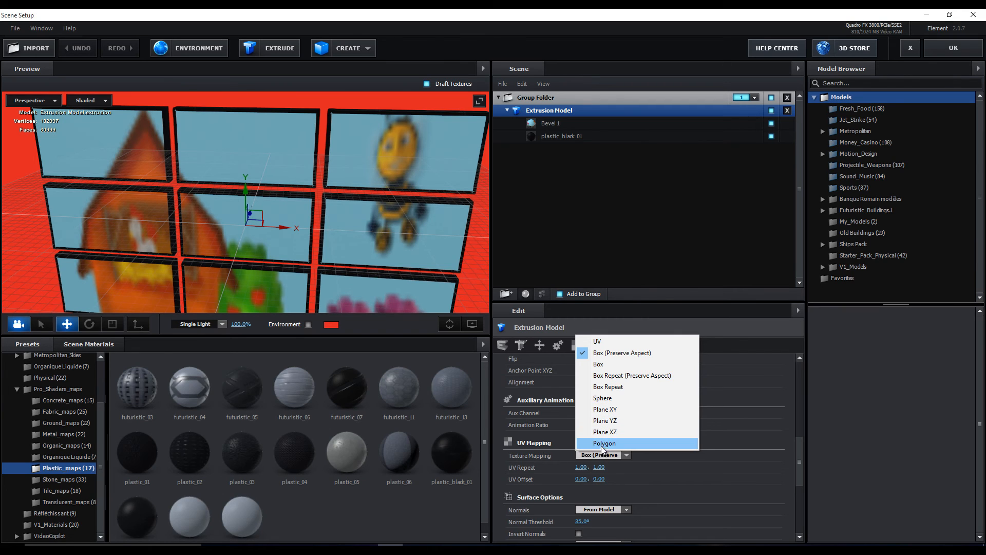
pyautogui.click(584, 341)
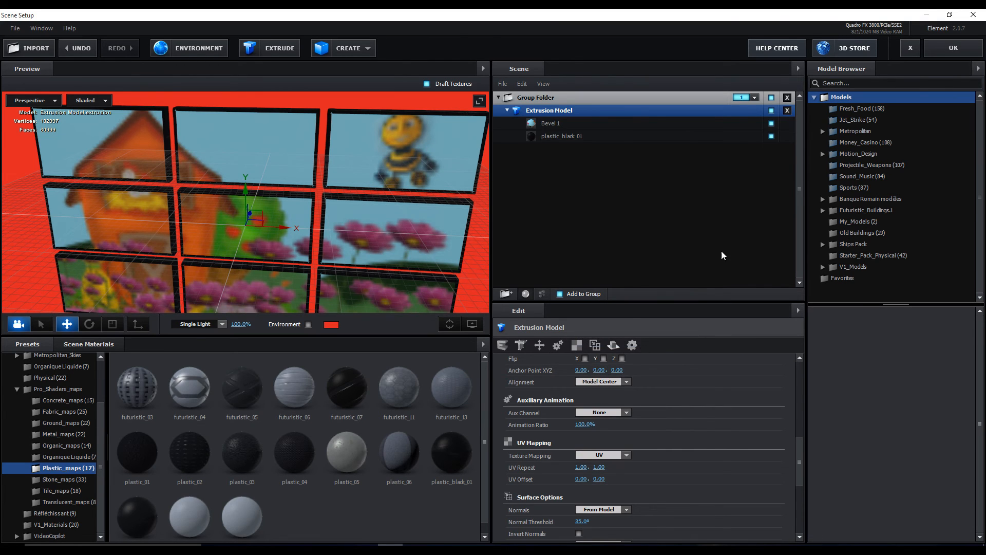
pyautogui.click(947, 48)
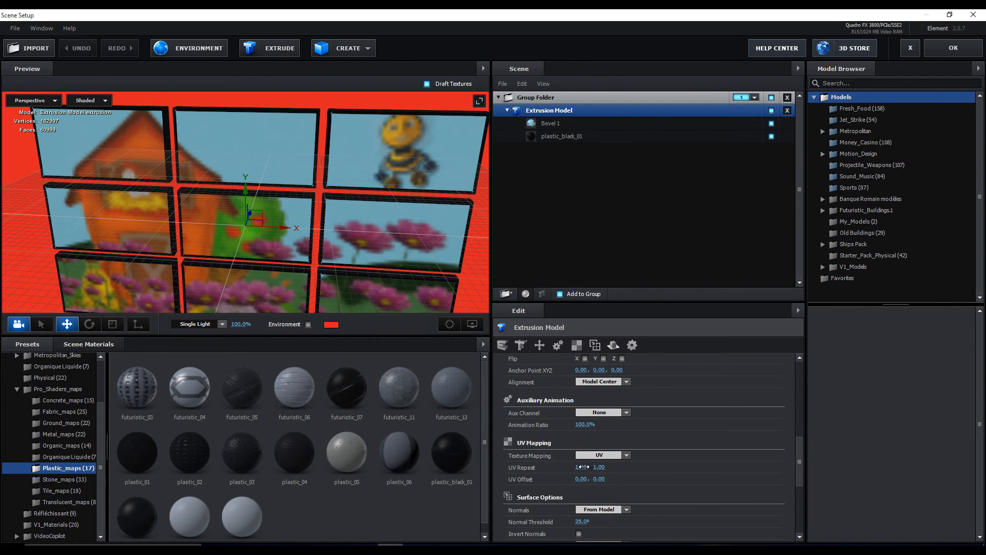
# - Try first UV Repeat values of 1.64 and 1.10 and a second value of 0.99, then reset both to 1
pyautogui.moveTo(583, 466); pyautogui.dragTo(659, 481)
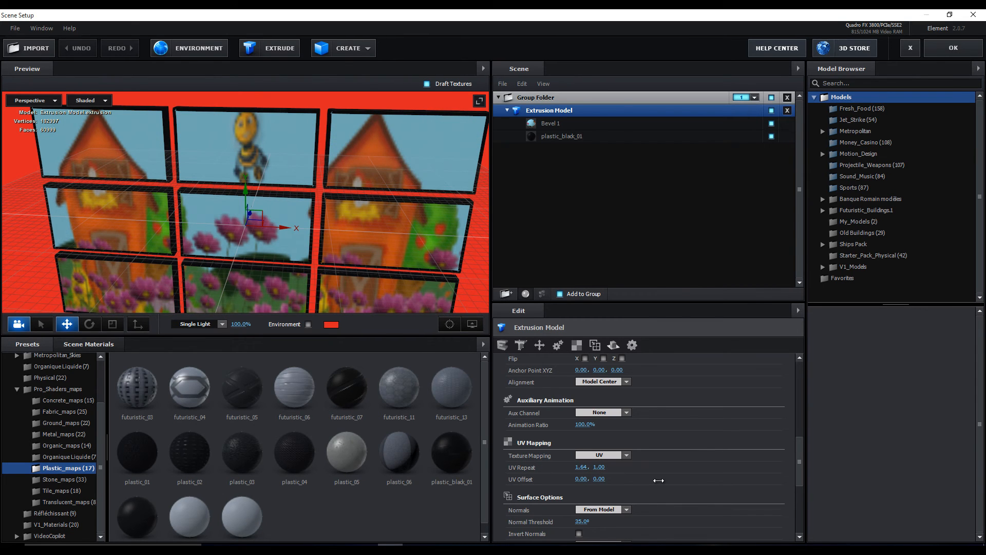
pyautogui.moveTo(658, 480); pyautogui.dragTo(602, 479)
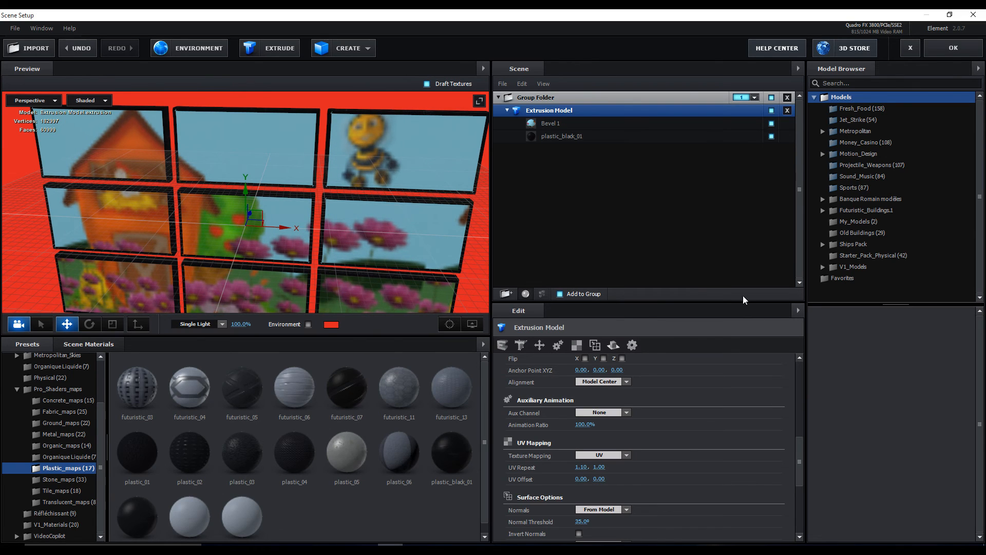
pyautogui.click(578, 466)
pyautogui.write('1')
pyautogui.press('Return')
pyautogui.moveTo(609, 467)
pyautogui.mouseDown()
pyautogui.moveTo(637, 469)
pyautogui.moveTo(609, 473)
pyautogui.mouseUp()
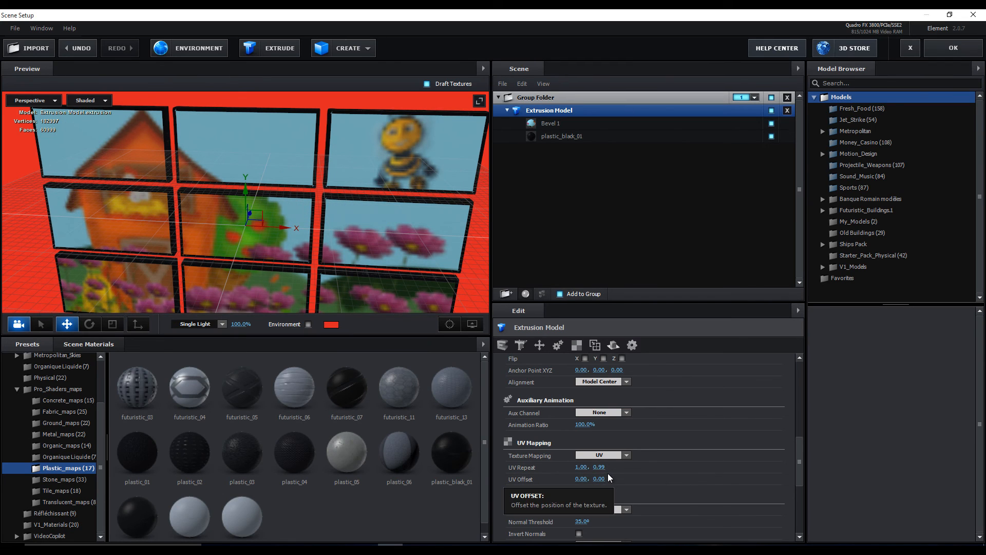
pyautogui.click(600, 466)
pyautogui.write('1')
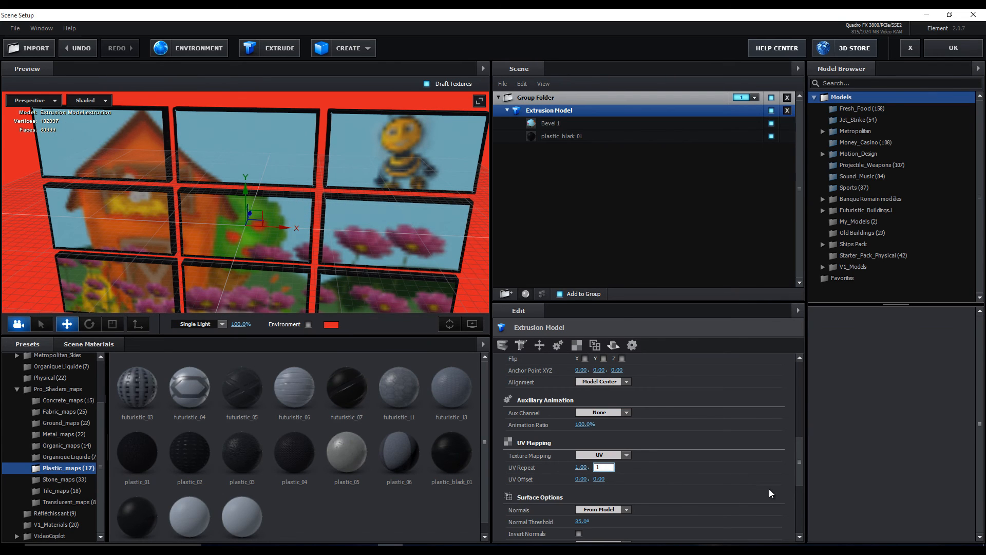
pyautogui.press('Return')
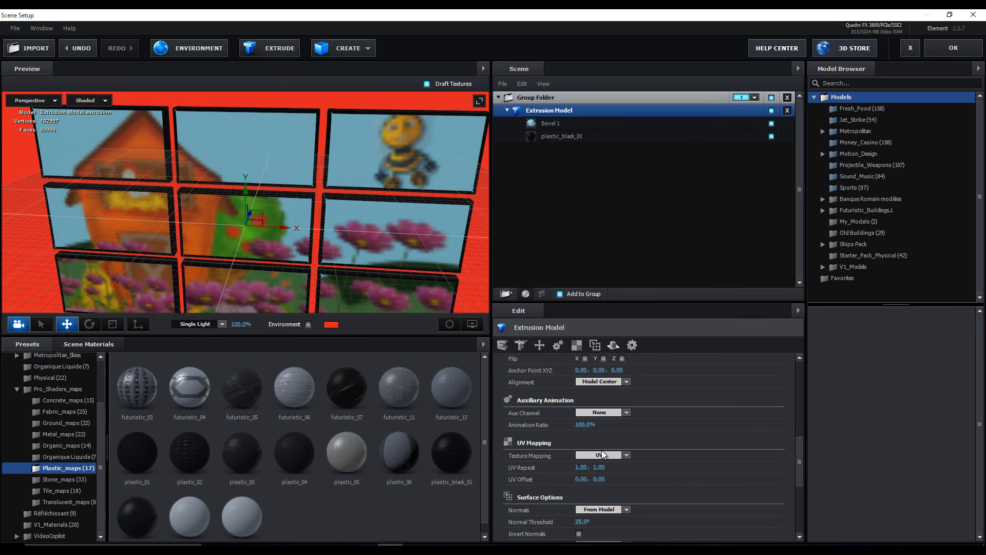
# - Try the Box Repeat, Box Repeat (Preserve Aspect) and Box (Preserve Aspect) texture mappings on the Extrusion Model, orbiting to compare them
pyautogui.click(628, 454)
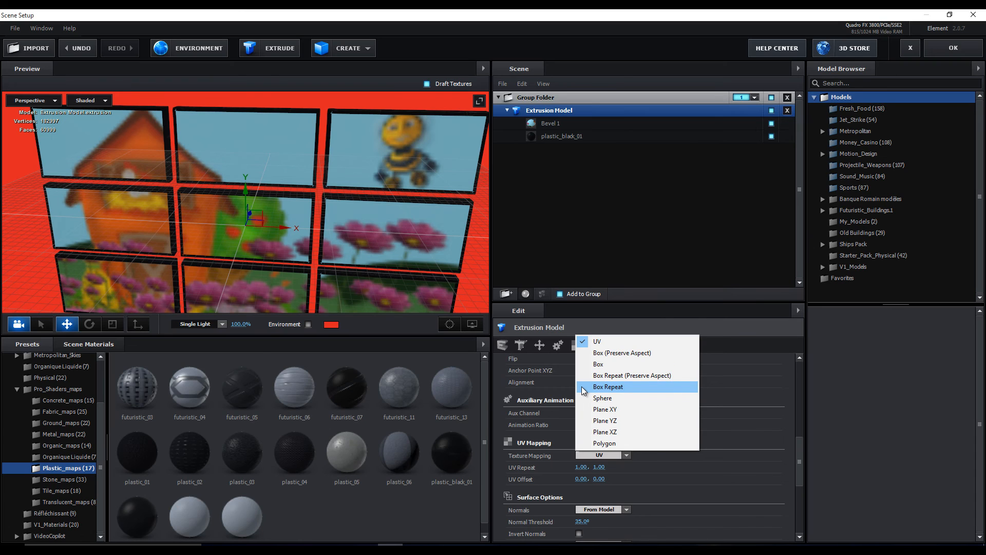
pyautogui.click(608, 387)
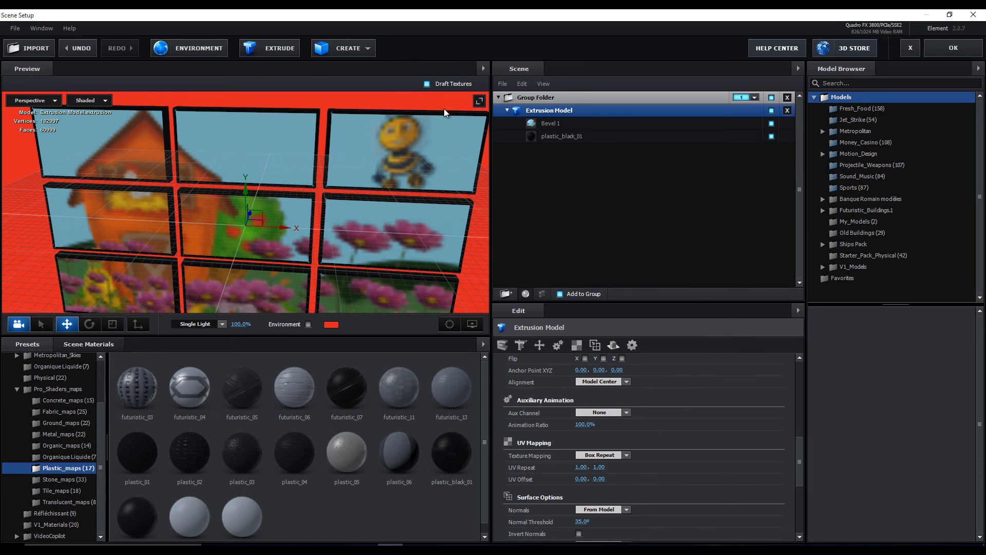
pyautogui.click(627, 455)
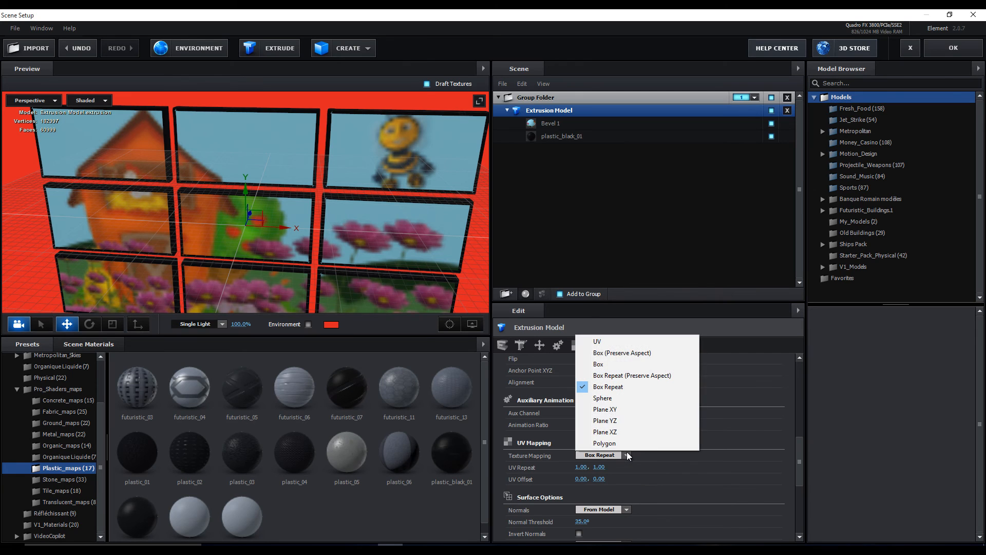
pyautogui.click(581, 376)
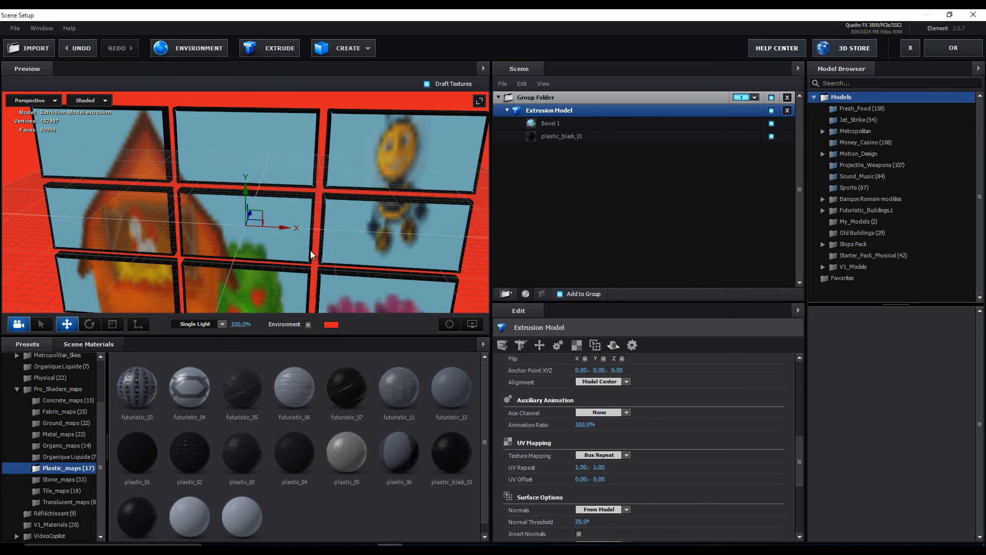
pyautogui.moveTo(342, 140); pyautogui.dragTo(386, 156)
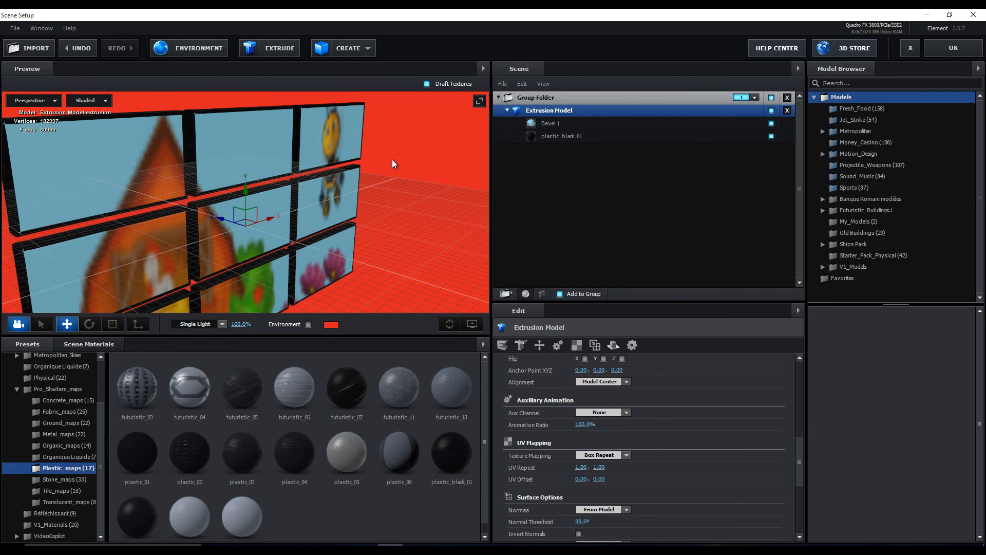
pyautogui.moveTo(394, 164); pyautogui.dragTo(352, 201)
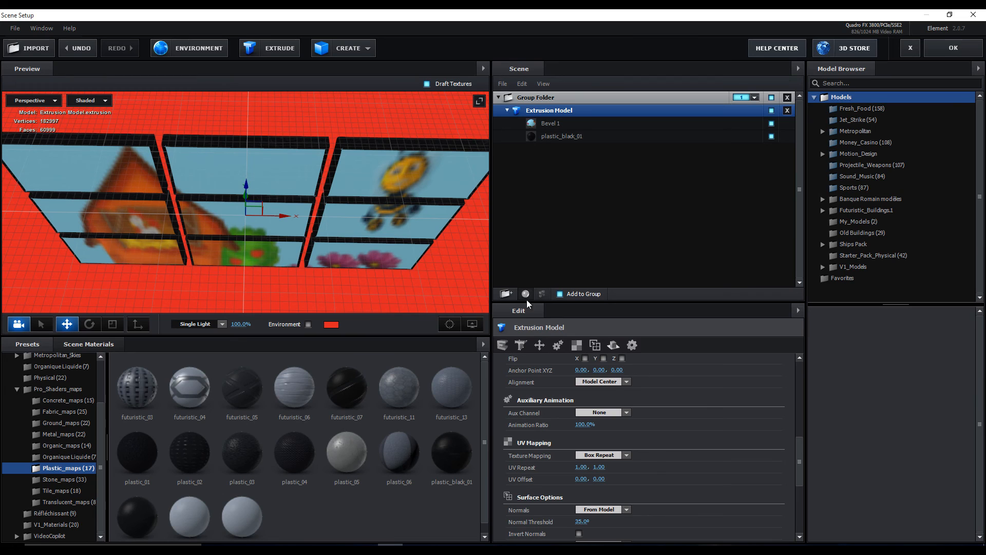
pyautogui.click(627, 456)
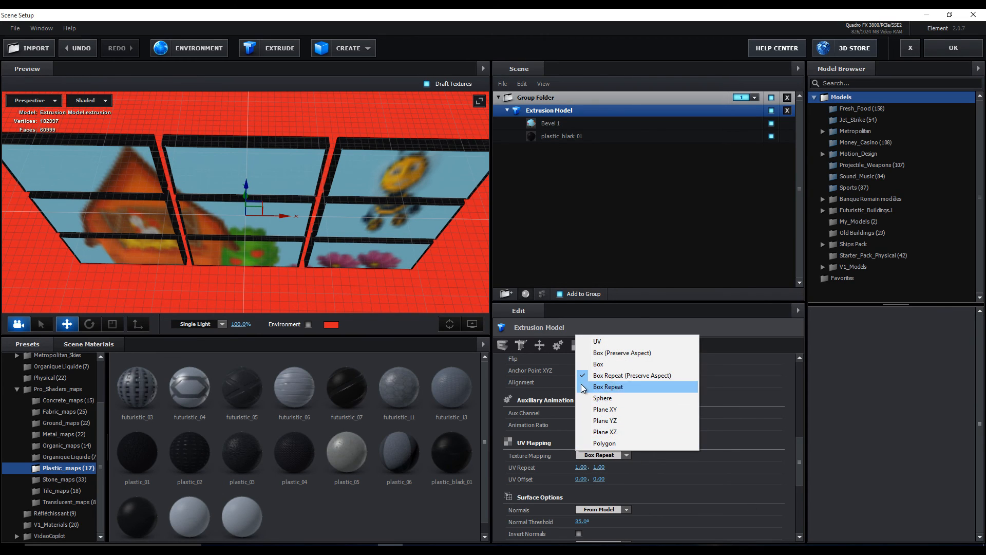
pyautogui.click(583, 354)
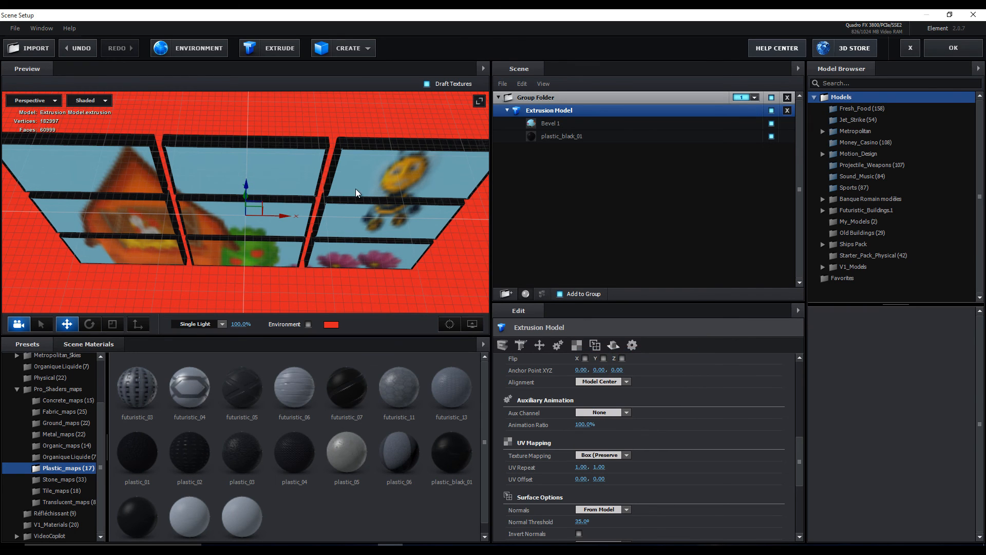
pyautogui.moveTo(357, 189)
pyautogui.mouseDown()
pyautogui.moveTo(353, 160)
pyautogui.moveTo(354, 183)
pyautogui.mouseUp()
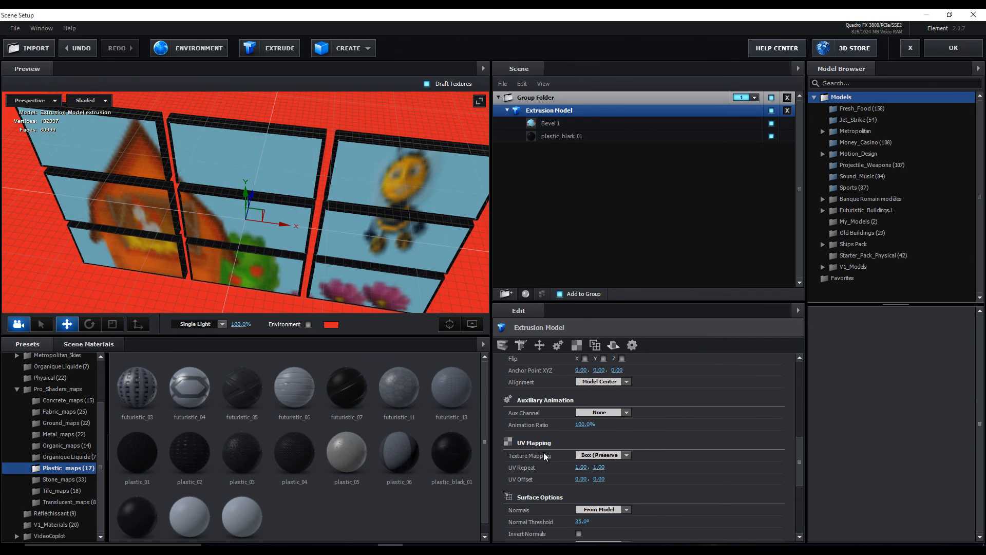
# - Switch the Extrusion Model's Texture Mapping back to UV, check the panels in the preview and accept the scene
pyautogui.click(627, 456)
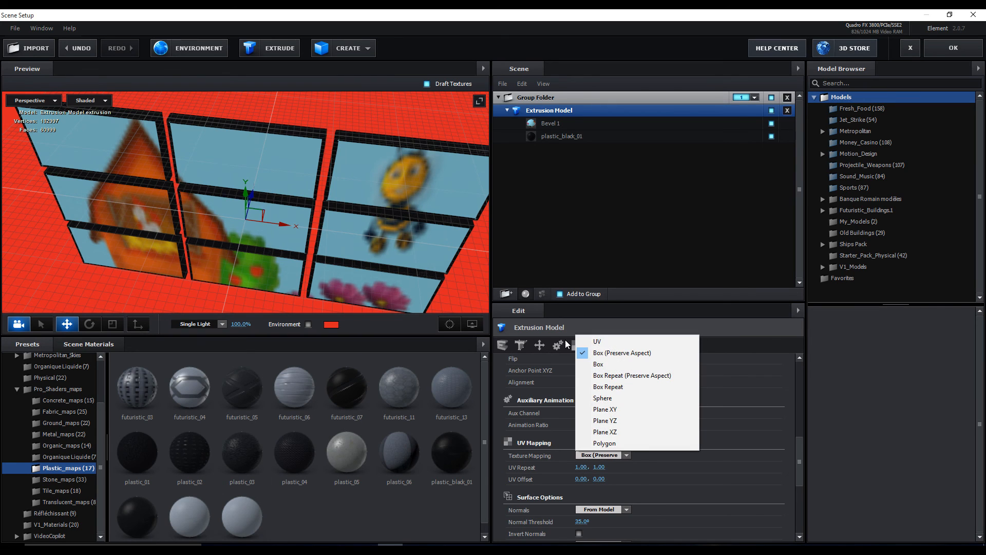
pyautogui.click(584, 340)
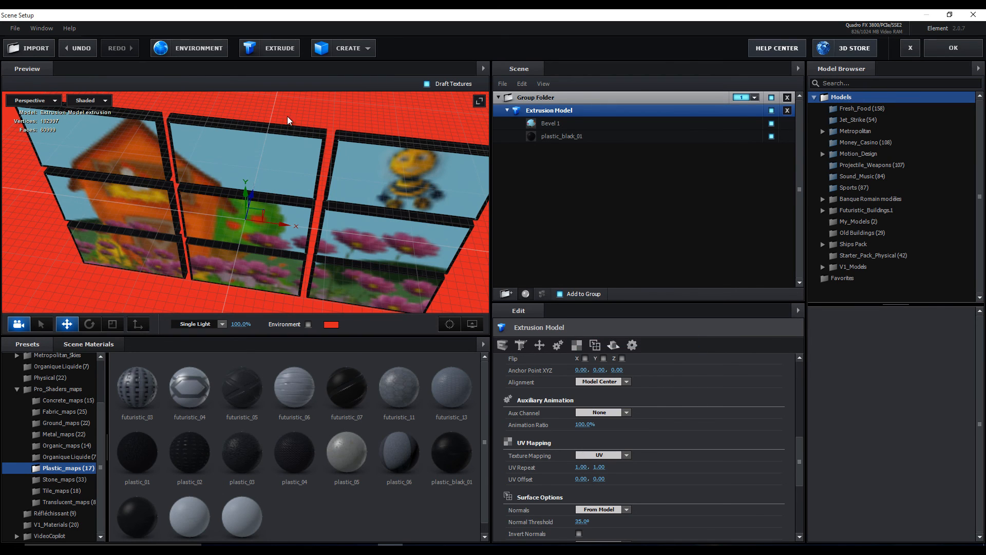
pyautogui.moveTo(385, 172)
pyautogui.mouseDown()
pyautogui.moveTo(399, 153)
pyautogui.moveTo(400, 177)
pyautogui.mouseUp()
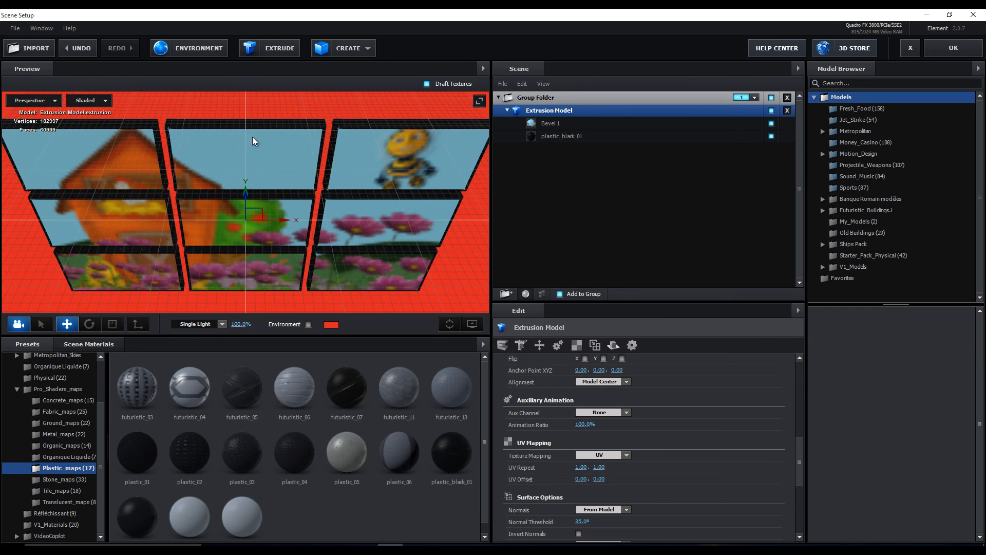
pyautogui.moveTo(245, 135); pyautogui.dragTo(247, 124)
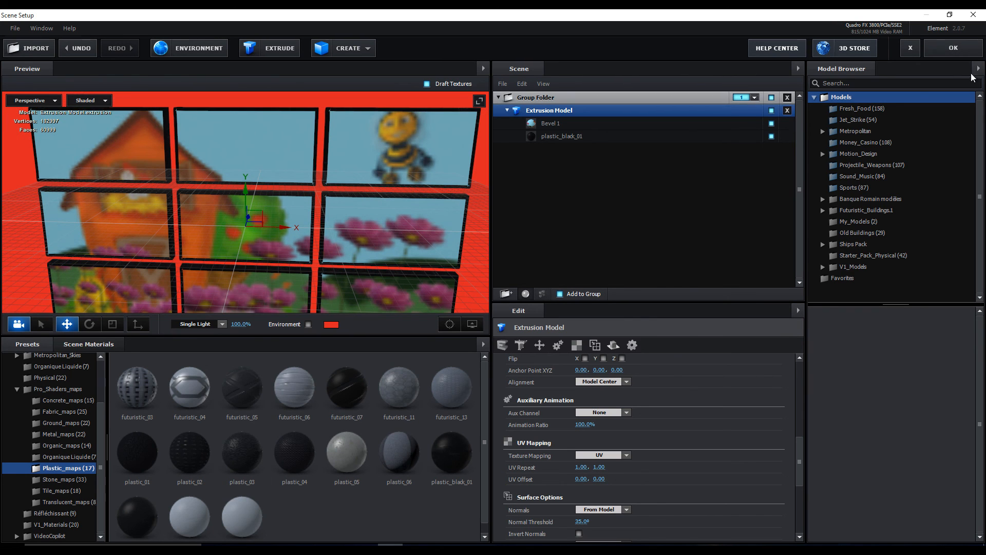
pyautogui.click(948, 51)
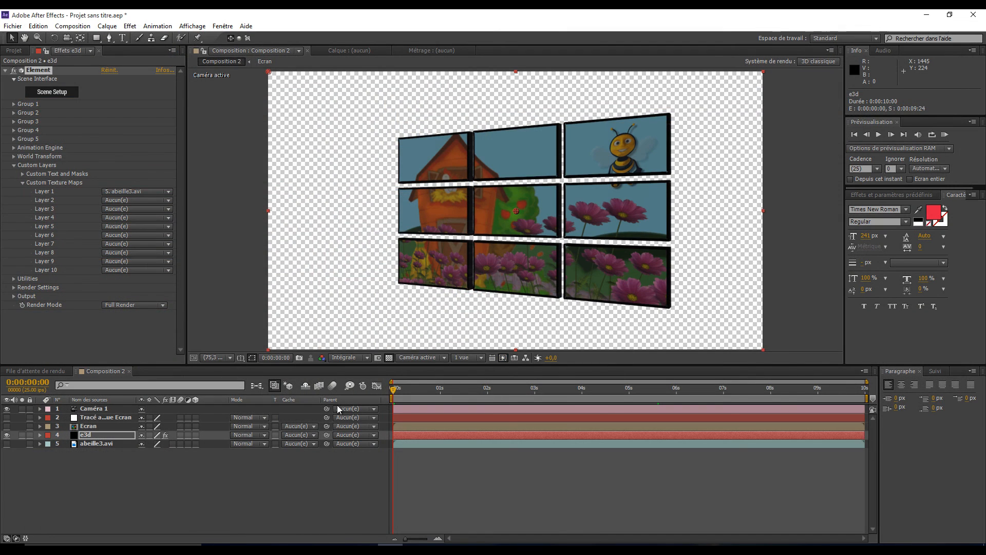
# - Play the composition from the start to check the bee video across the nine panels, stopping around 0:00:03:12
pyautogui.press('space')
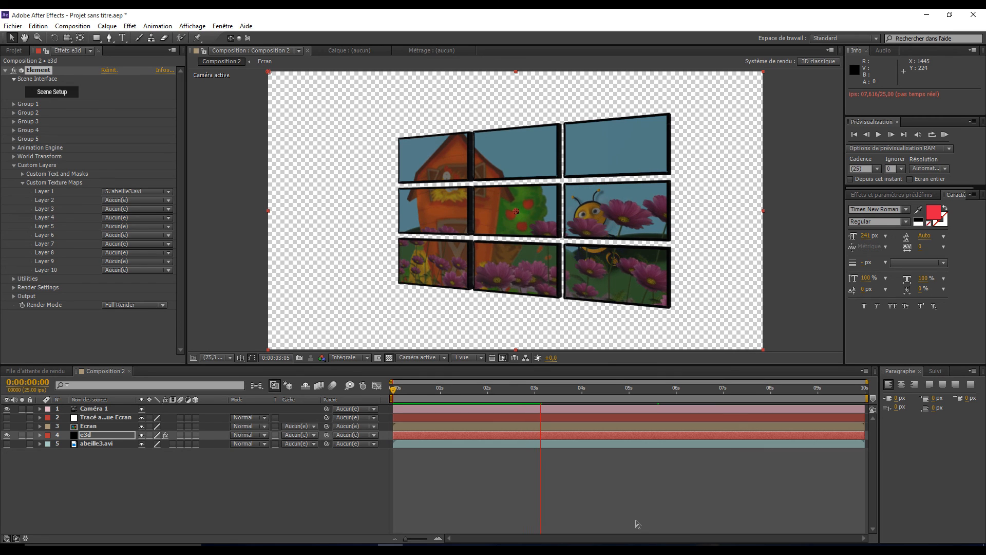
pyautogui.press('space')
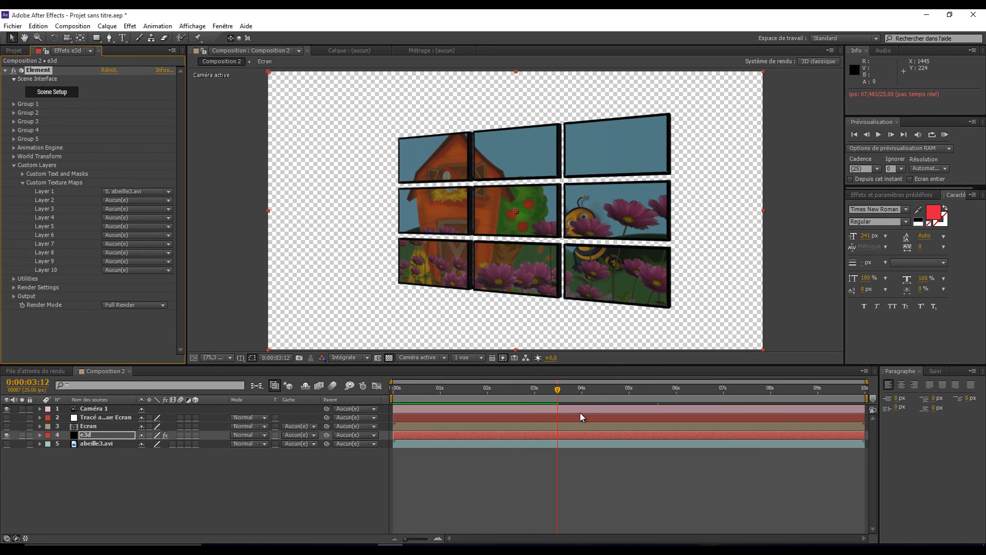
# - Enable Multi-Object in the Particle Look settings of Element's Group 1
pyautogui.click(13, 165)
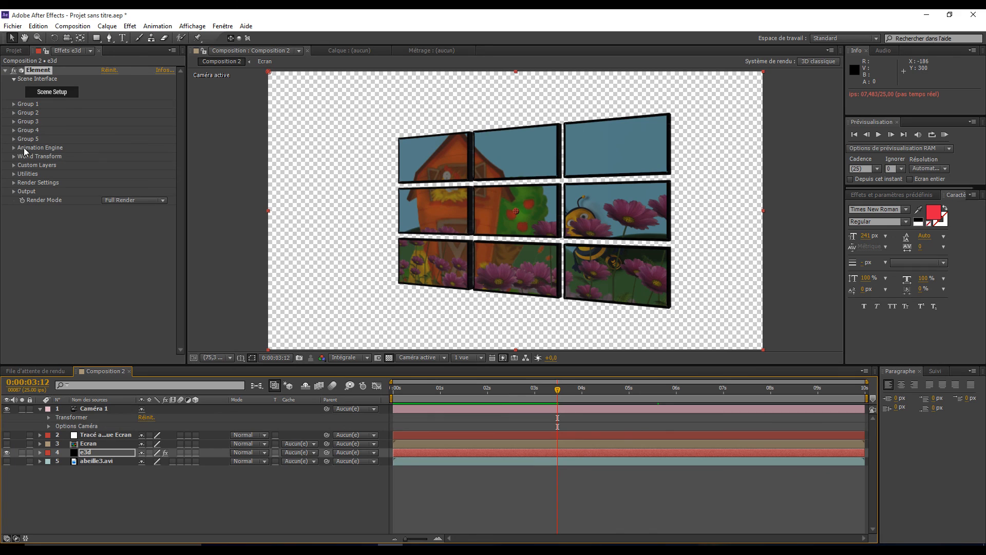
pyautogui.click(14, 149)
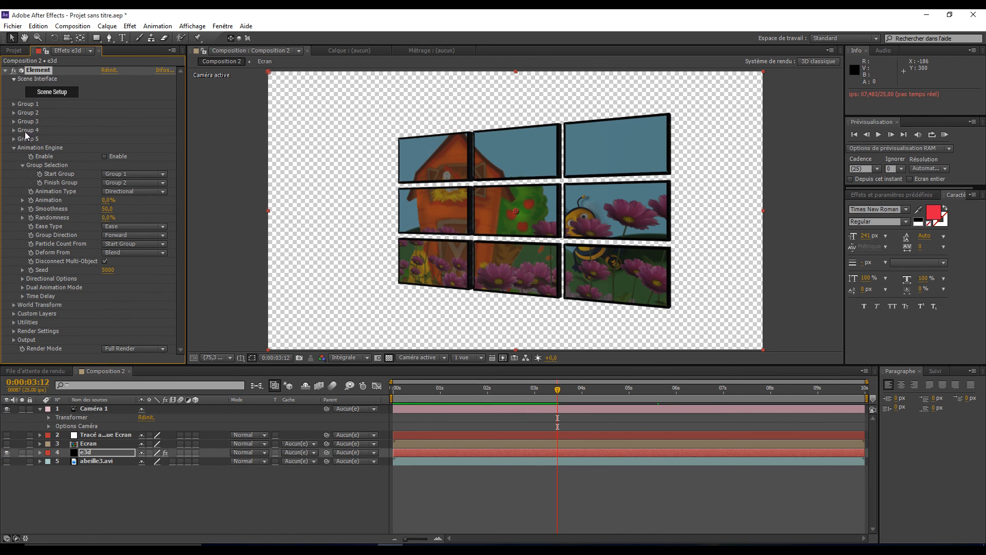
pyautogui.click(14, 105)
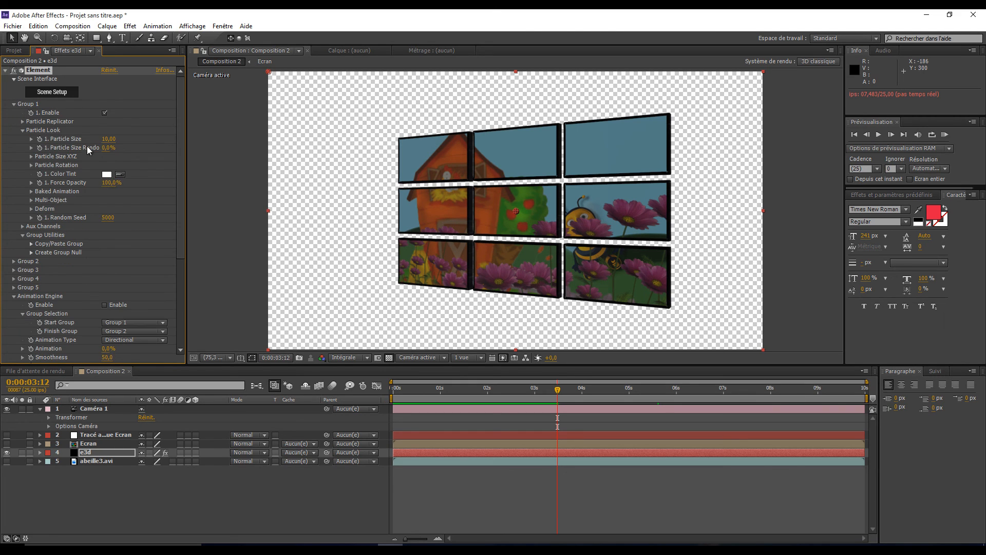
pyautogui.click(31, 200)
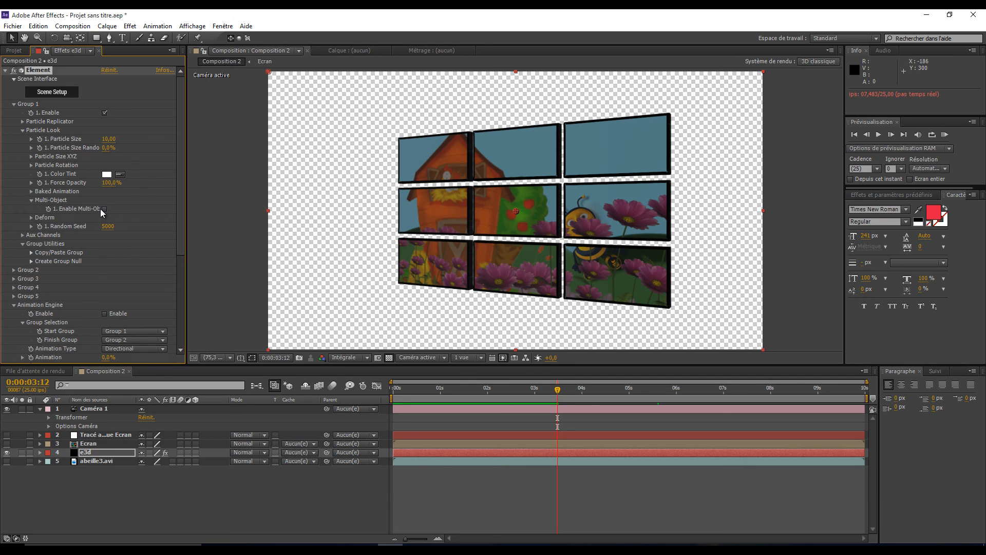
pyautogui.click(104, 209)
# - Set Group 1's Multi-Object Z Displace to 1.15 and move the current time back to 0:00:00:00
pyautogui.scroll(-3, 166, 322)
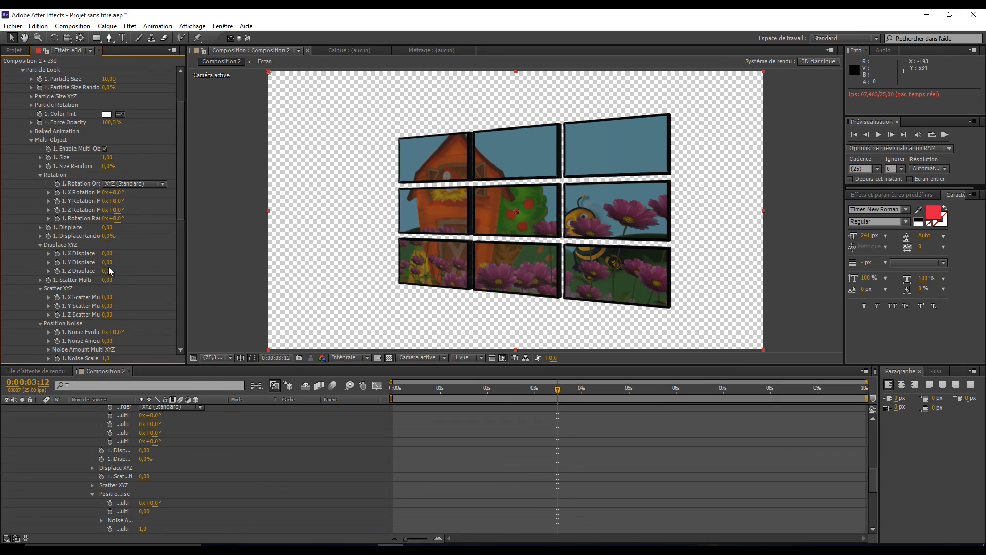
pyautogui.moveTo(139, 271); pyautogui.dragTo(189, 275)
pyautogui.moveTo(109, 271); pyautogui.dragTo(103, 271)
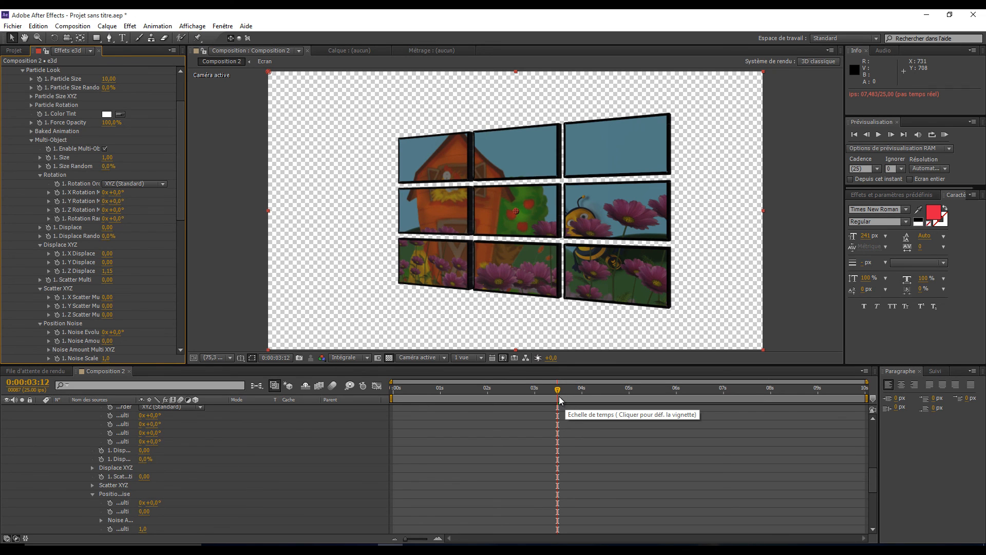
pyautogui.moveTo(560, 393); pyautogui.dragTo(383, 450)
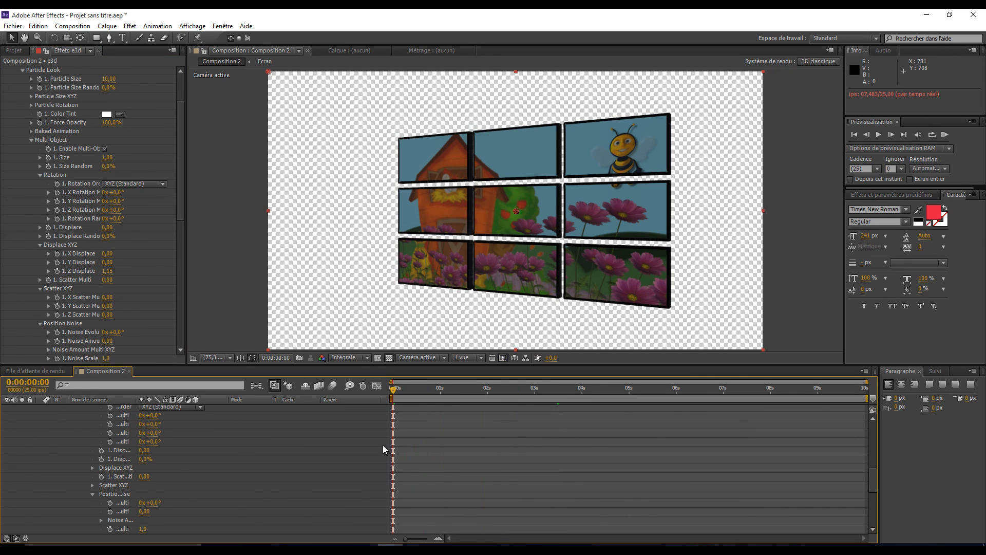